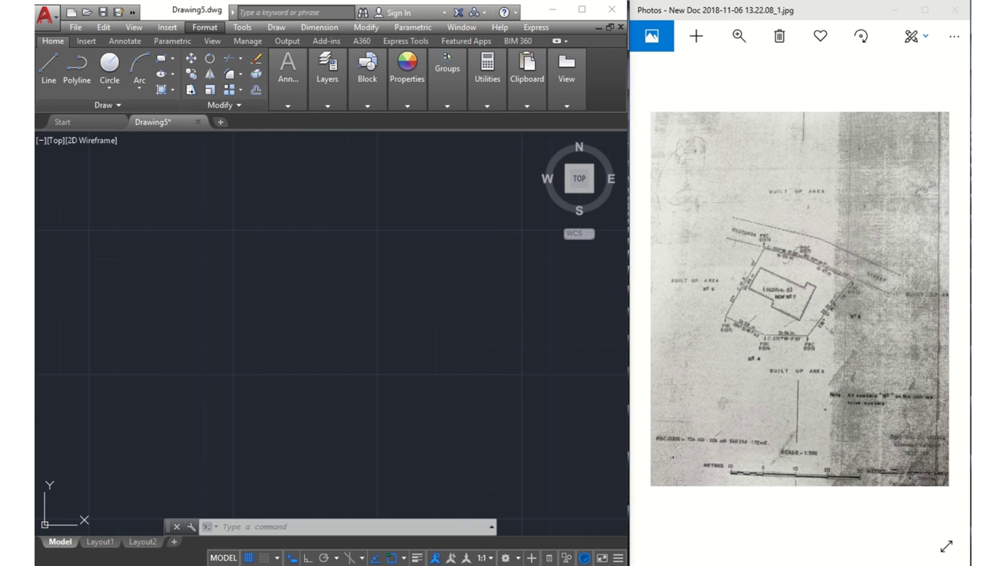
Confirm drawing units: Decimal 0.00 lengths, Deg/Min/Sec 0d00' angles clockwise, Meters insertion scale
click(204, 26)
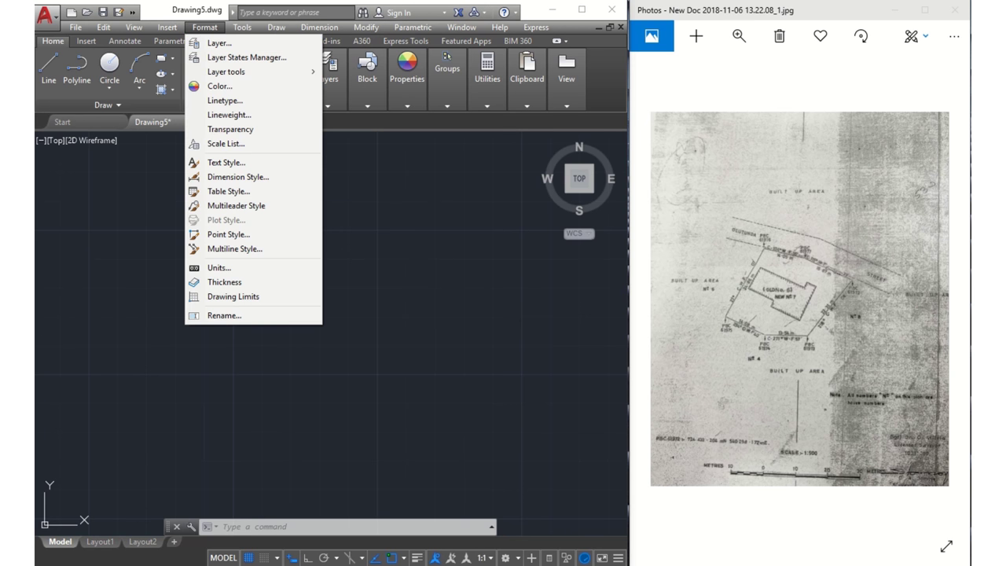
click(219, 268)
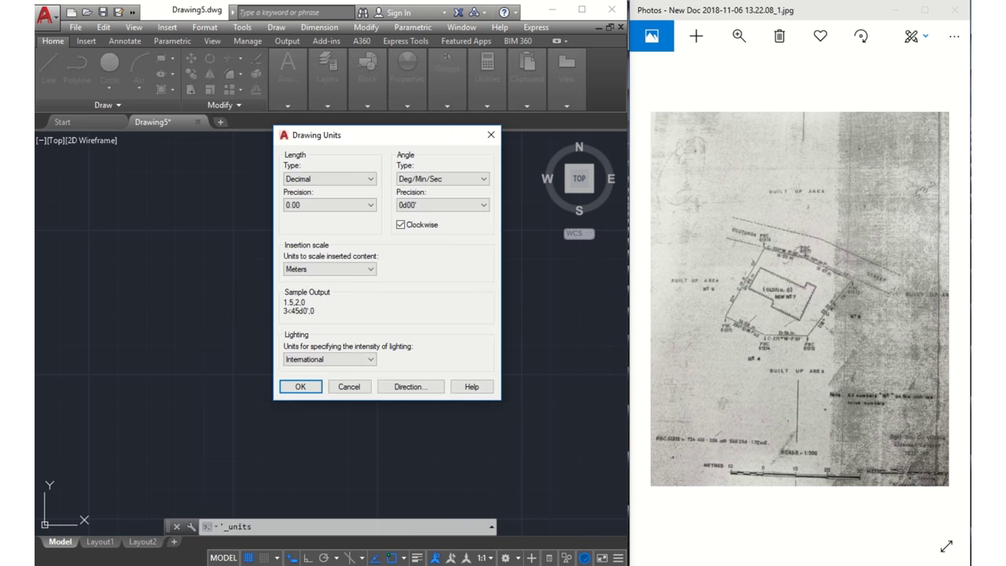
key(alt+Down)
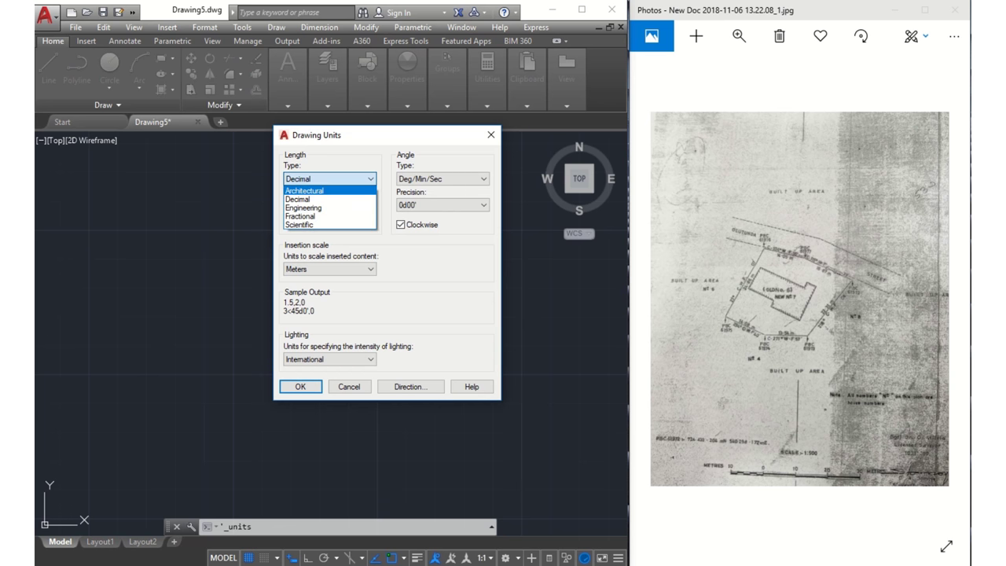
key(Tab)
key(alt+Down)
key(Down)
key(Up)
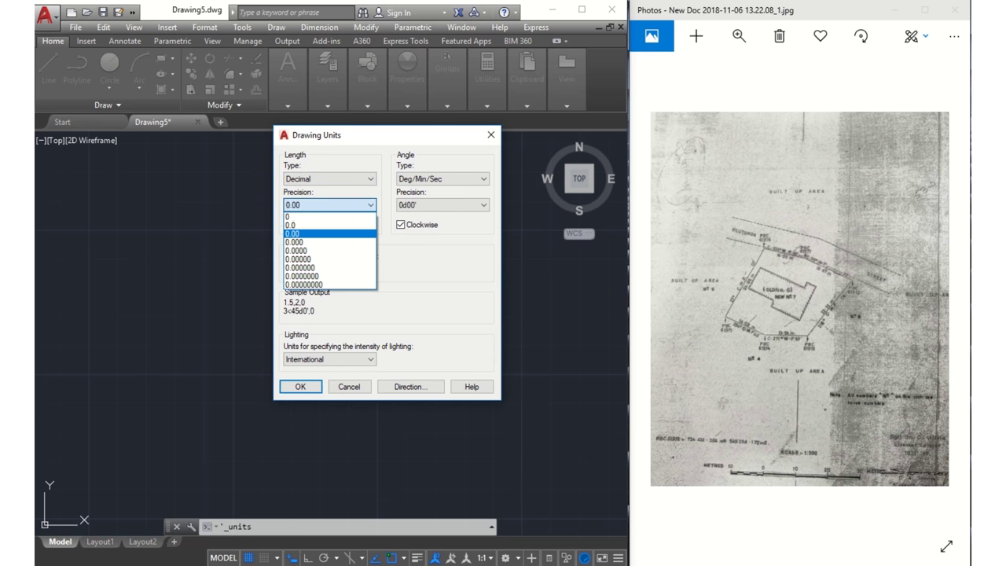
key(alt+Up)
key(Tab)
key(alt+Down)
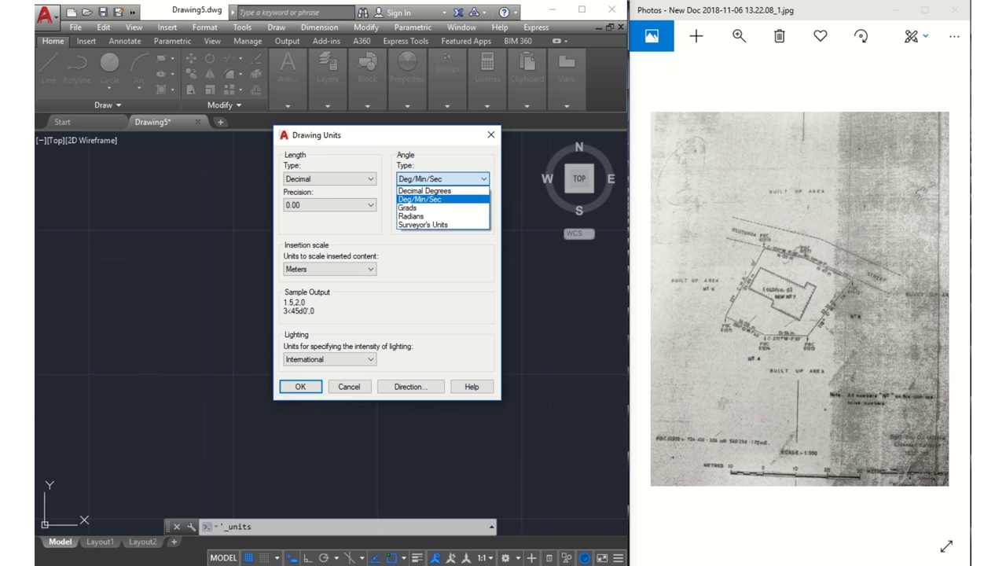
key(alt+Up)
key(Tab)
key(alt+Down)
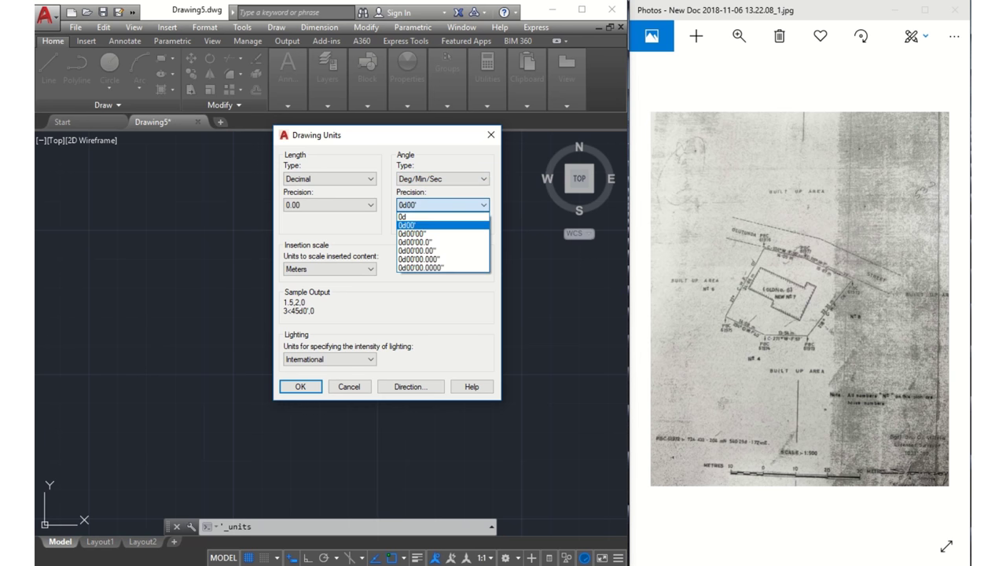
key(alt+Up)
key(Tab)
key(space)
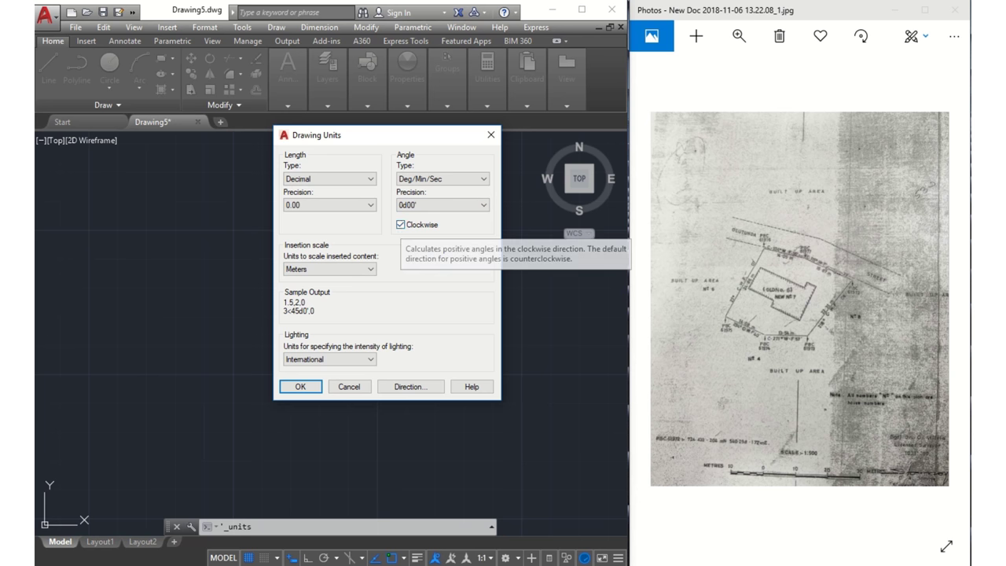
key(Tab)
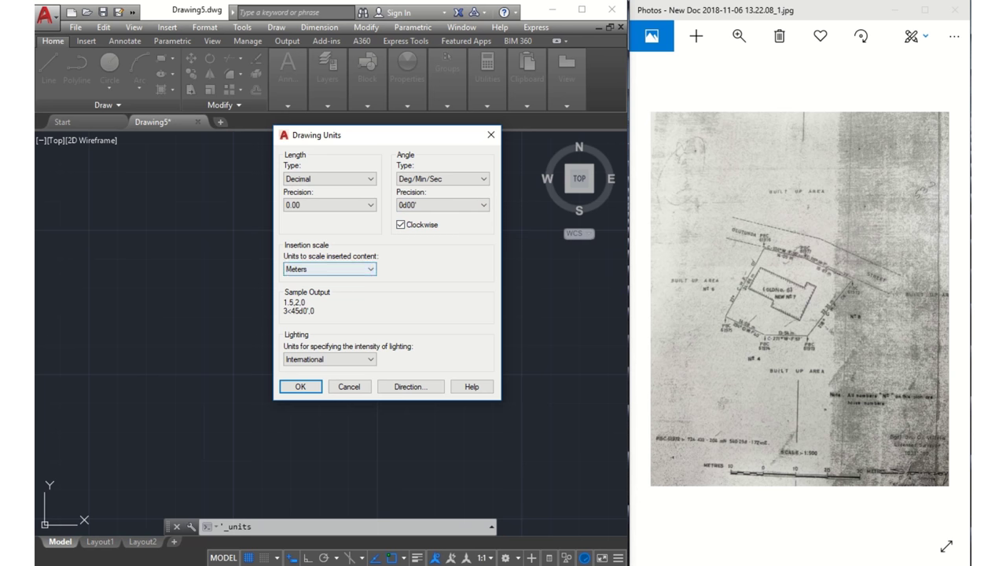
key(alt+Down)
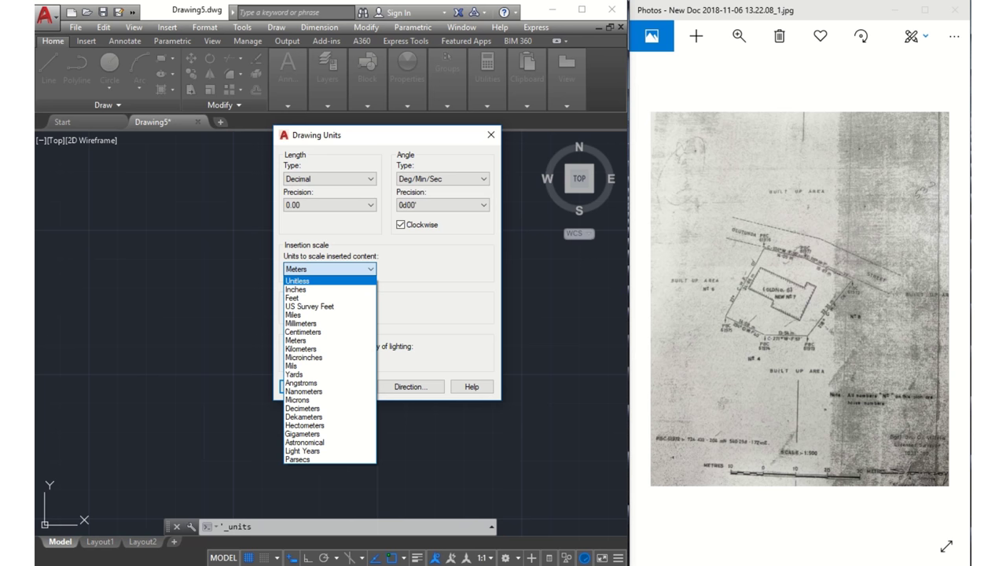
key(m)
key(e)
key(Down)
key(Up)
key(Return)
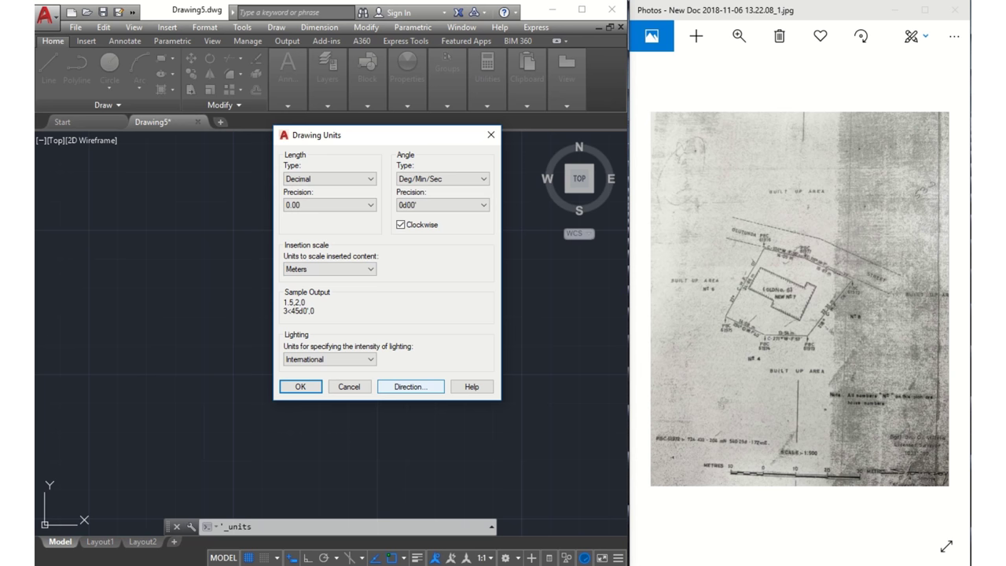
key(alt+d)
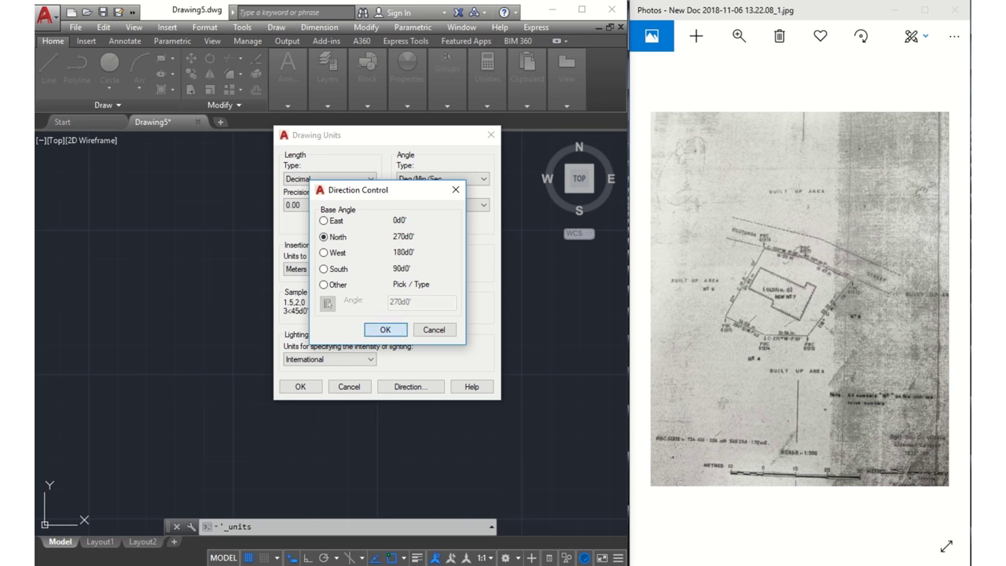
key(Return)
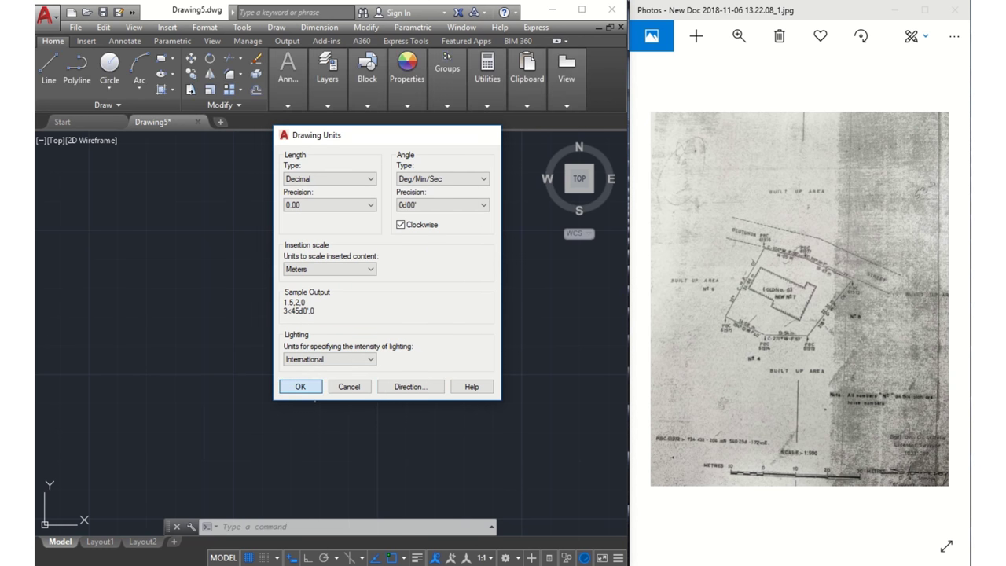
Apply the unit settings, start a polyline, and enlarge the survey plan image for reading bearings
click(300, 386)
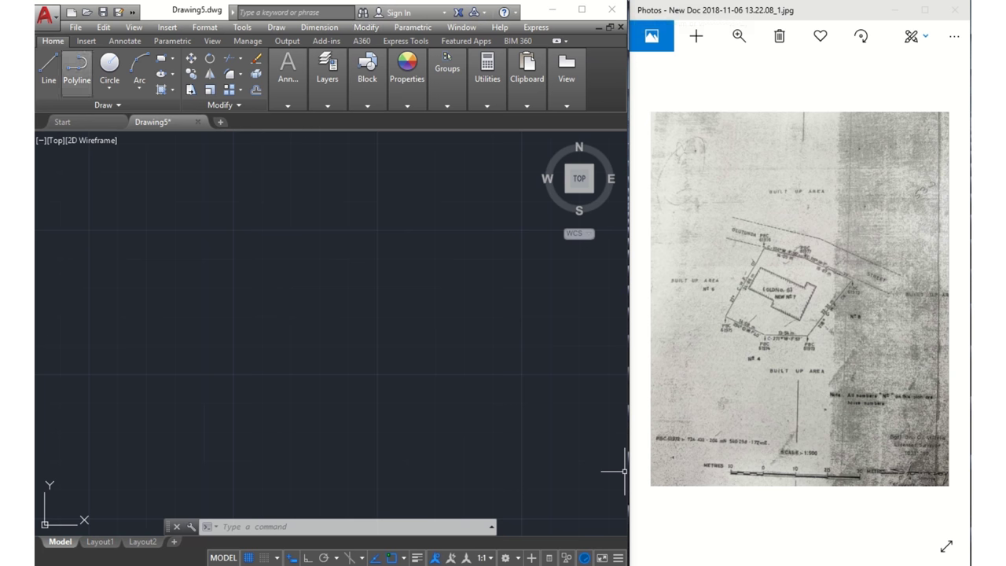
click(77, 69)
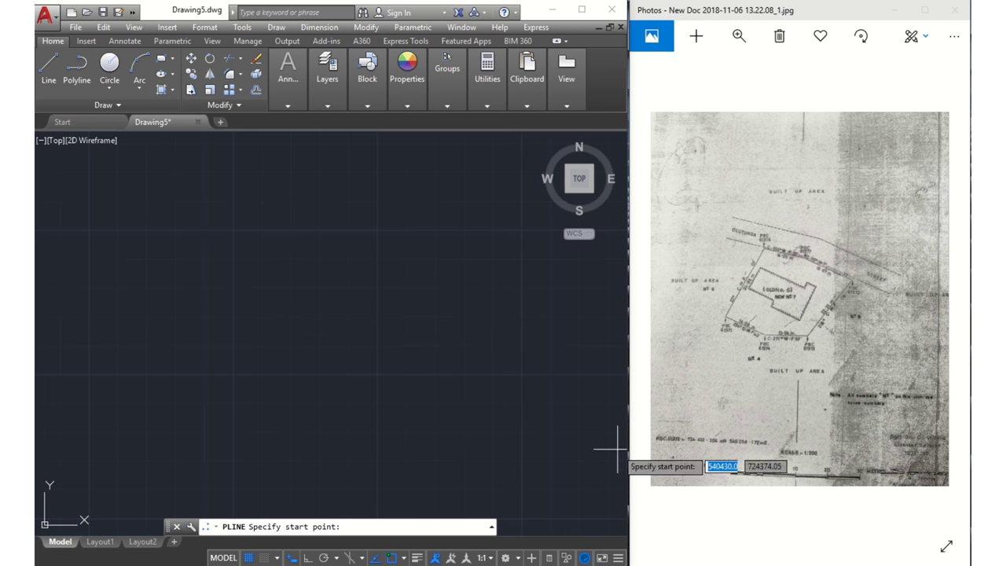
click(738, 36)
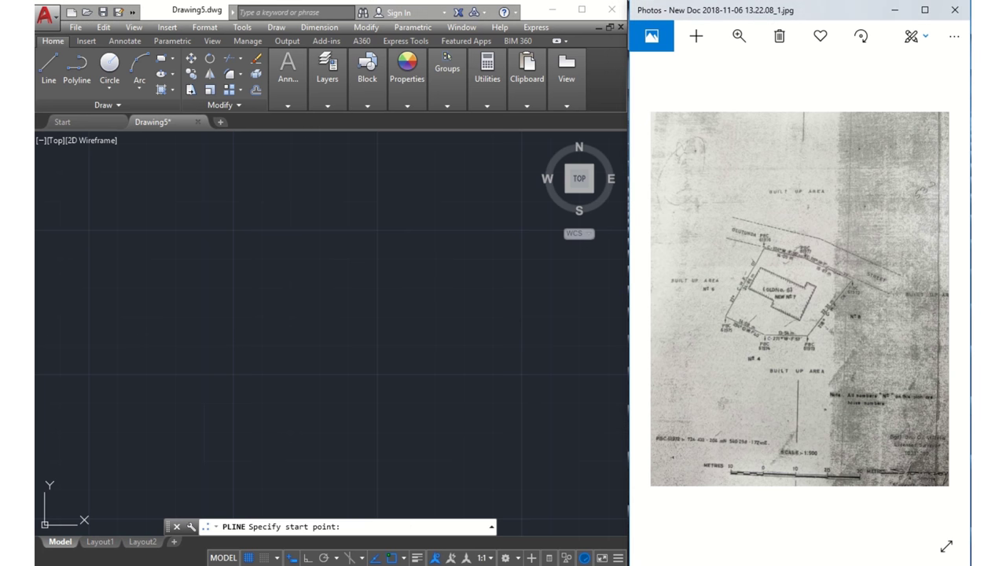
click(739, 35)
scroll(684, 67, up, 1)
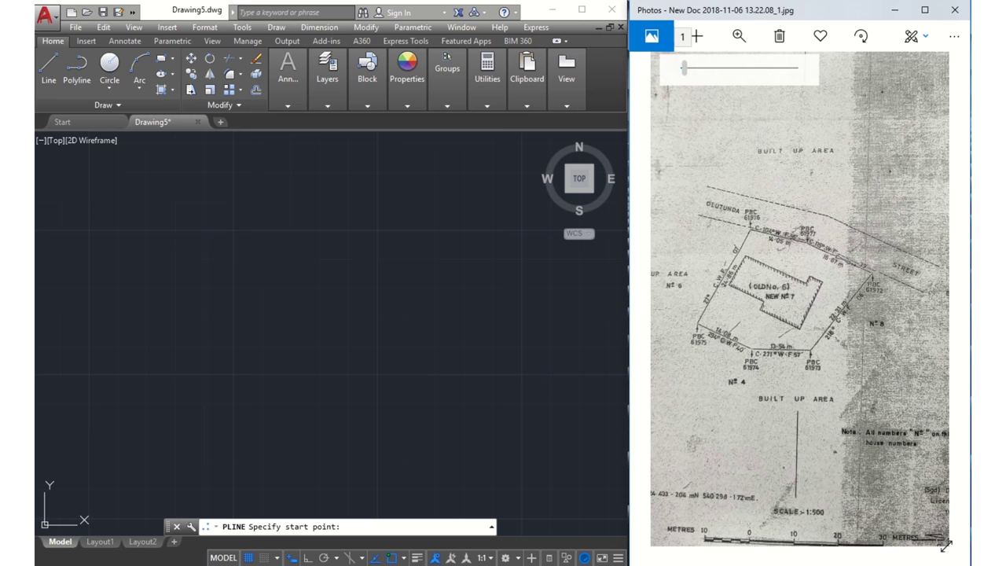
scroll(684, 68, down, 2)
scroll(684, 67, up, 1)
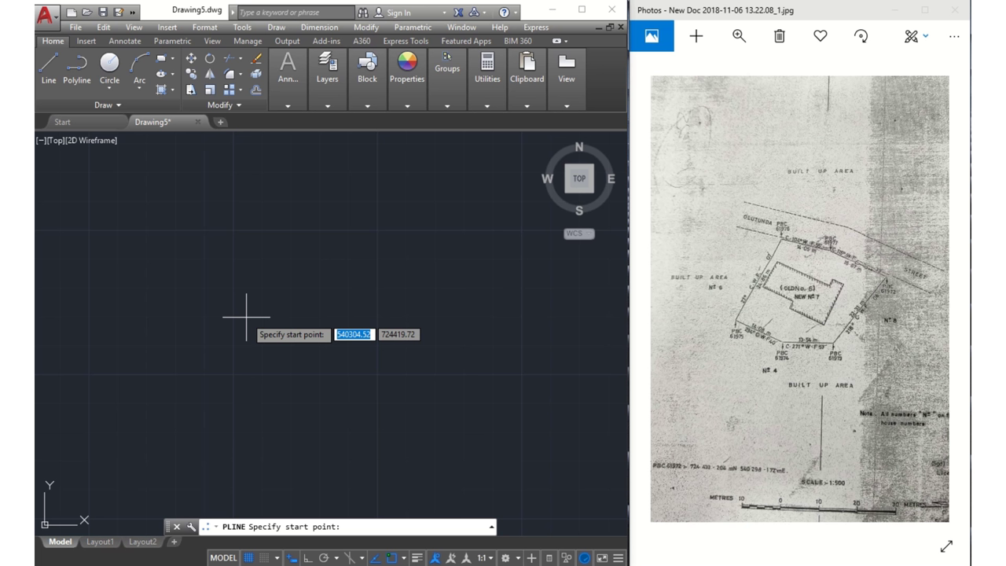
Set the polyline start point at 540298.172, 724433.204
text(54)
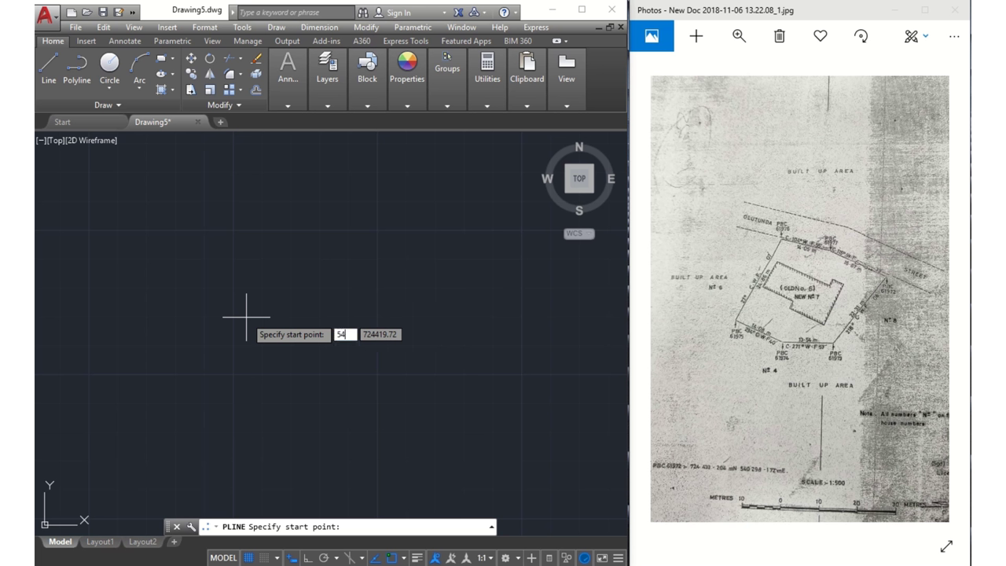
text(0298.1)
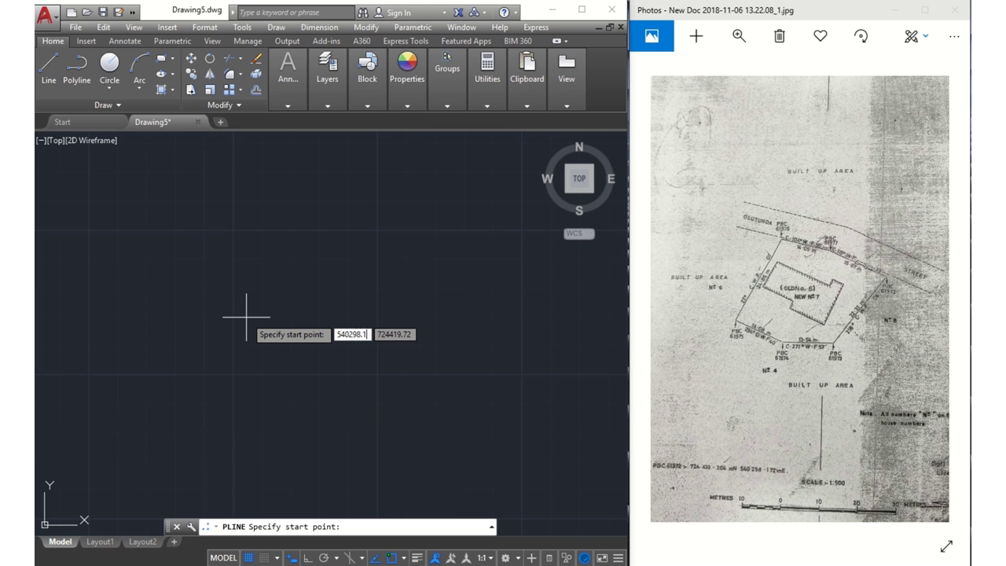
text(72)
key(Tab)
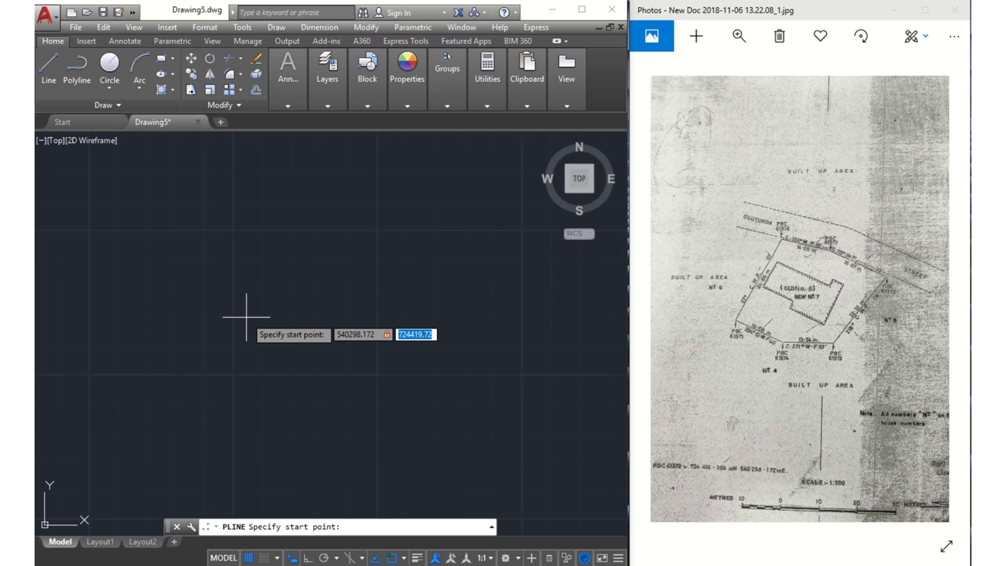
text(724433.204)
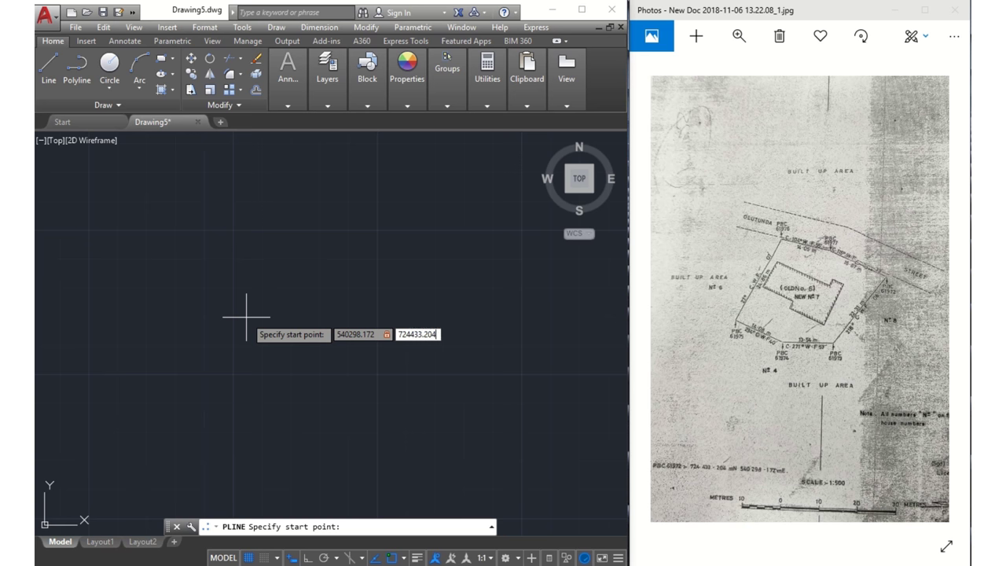
key(Return)
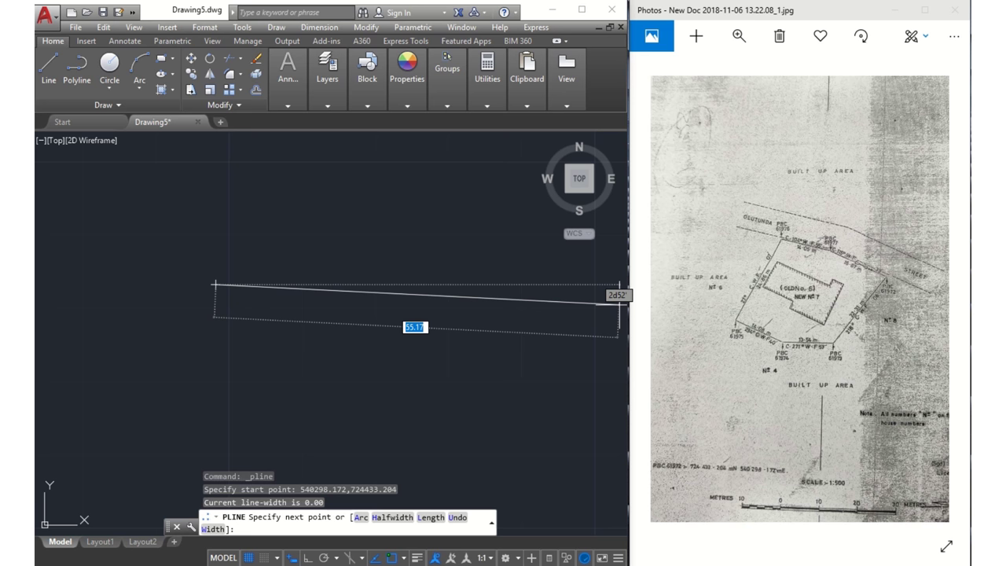
Draw the first boundary side, 24.86 long at bearing 27d07'
click(739, 35)
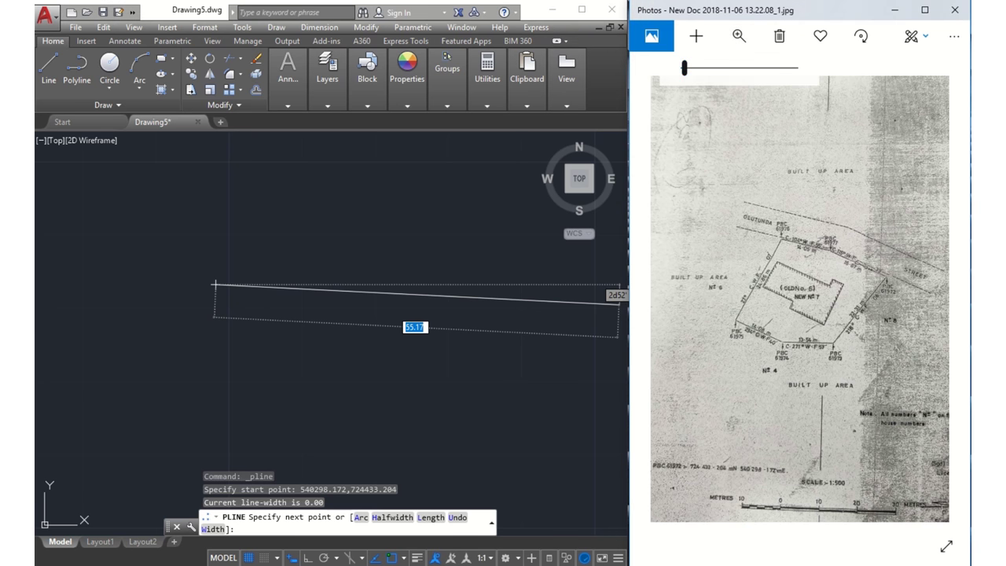
scroll(799, 299, up, 1)
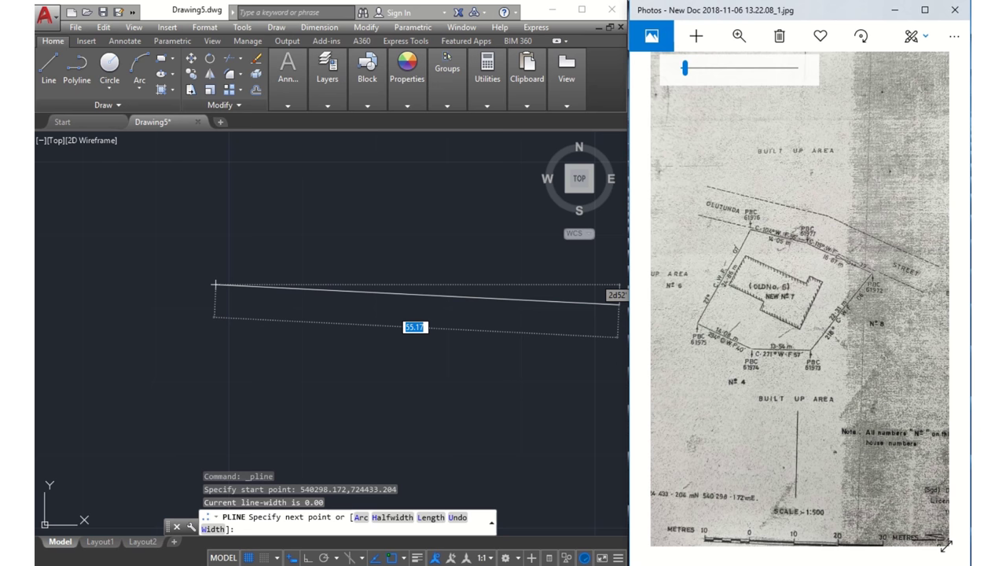
scroll(946, 545, up, 2)
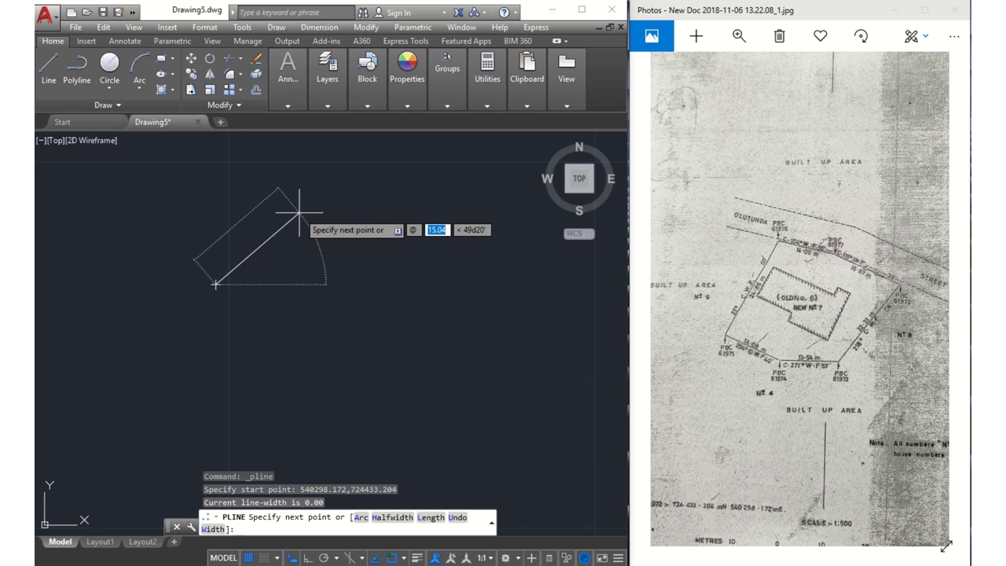
text(24.86)
key(Tab)
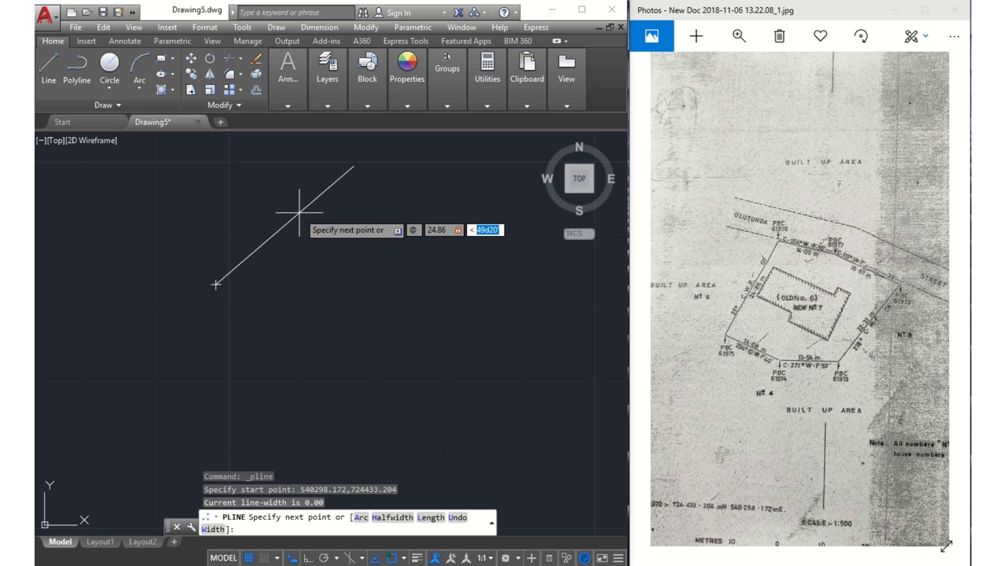
text(27d07)
key(Return)
Add the second boundary side, 14.05 long at bearing 104d55
scroll(283, 204, up, 5)
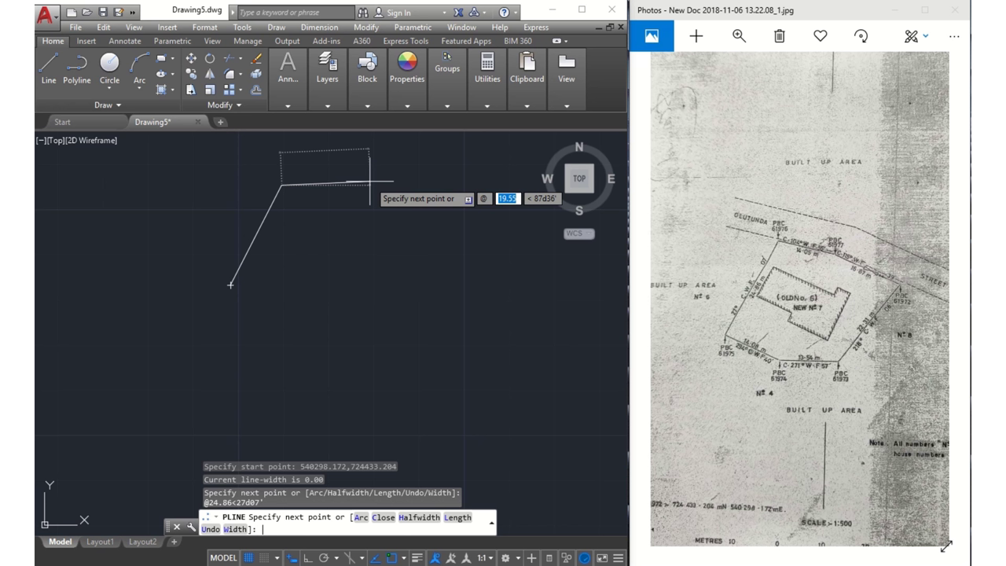
text(14)
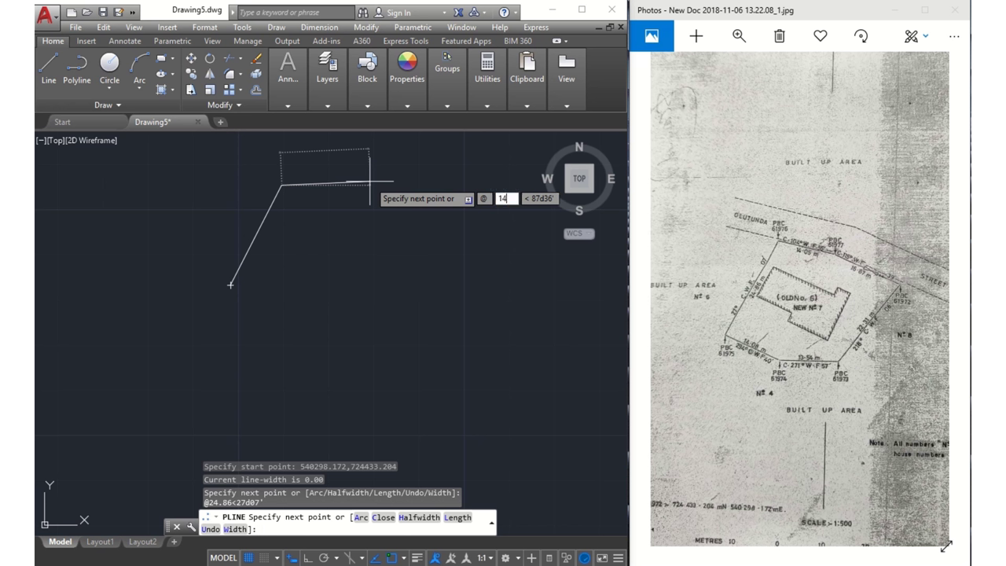
text(.05)
key(Tab)
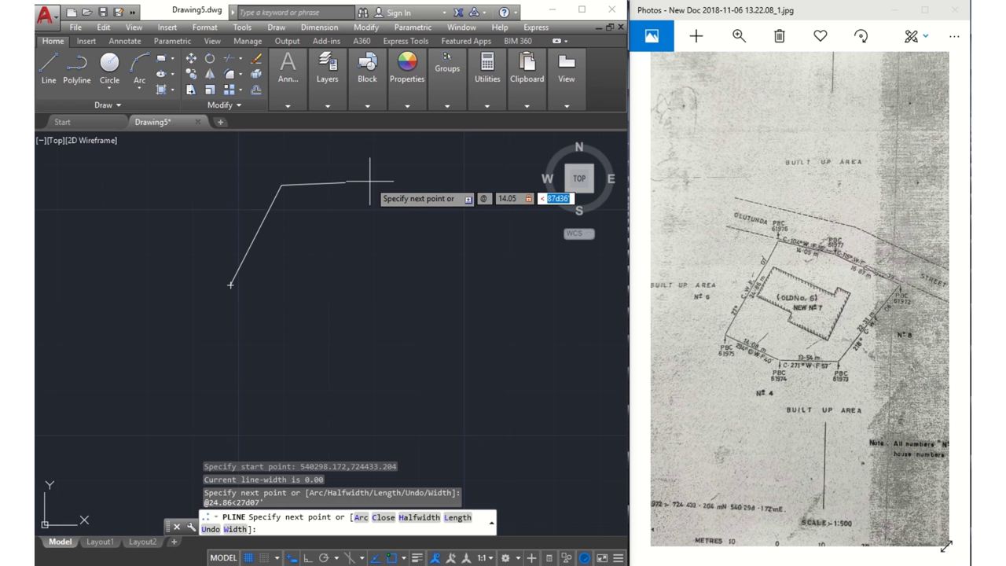
text(104d55)
key(Return)
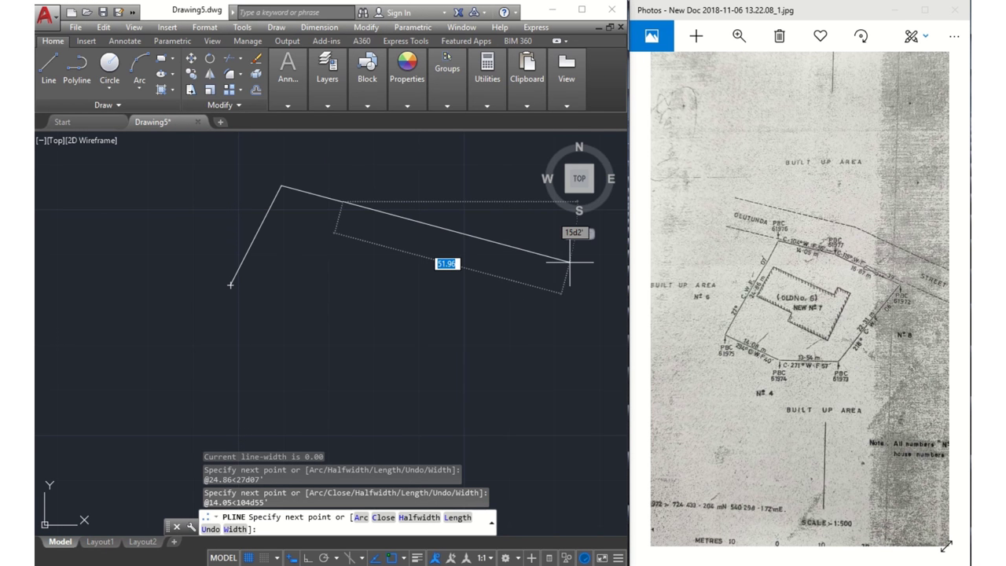
Add the 16.87 boundary leg at bearing 115d15'
click(738, 36)
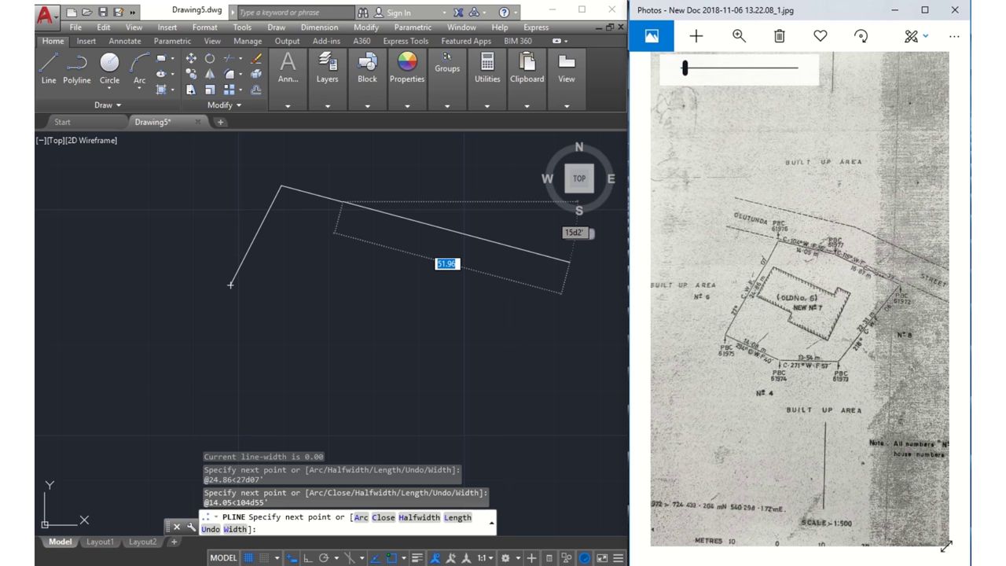
key(ctrl+plus)
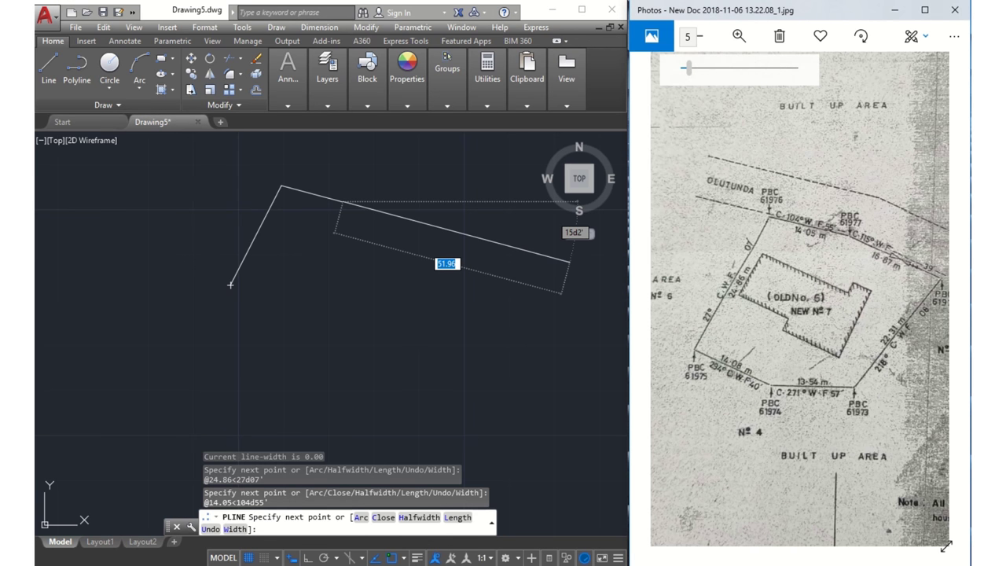
key(Down)
key(Right)
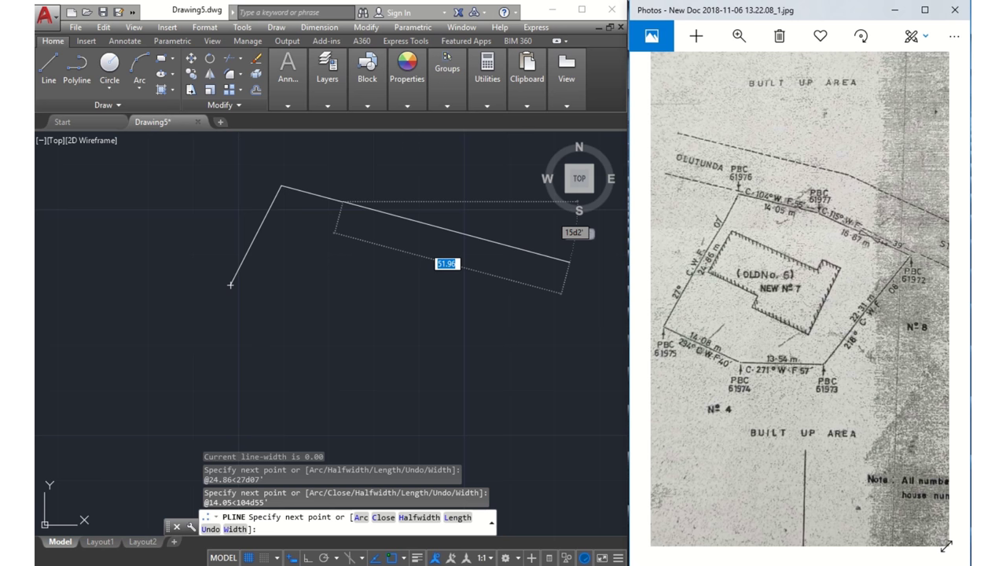
click(460, 239)
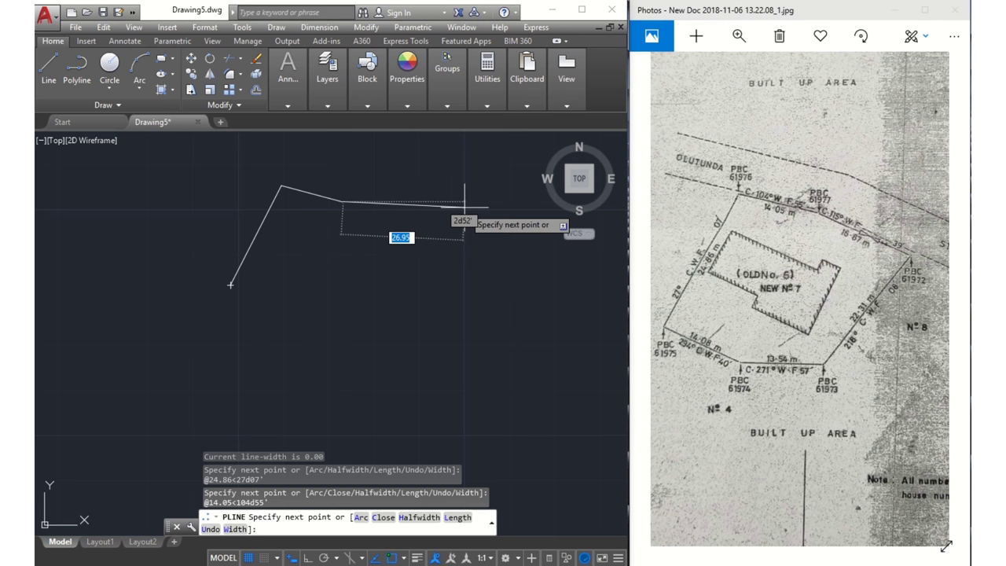
text(@)
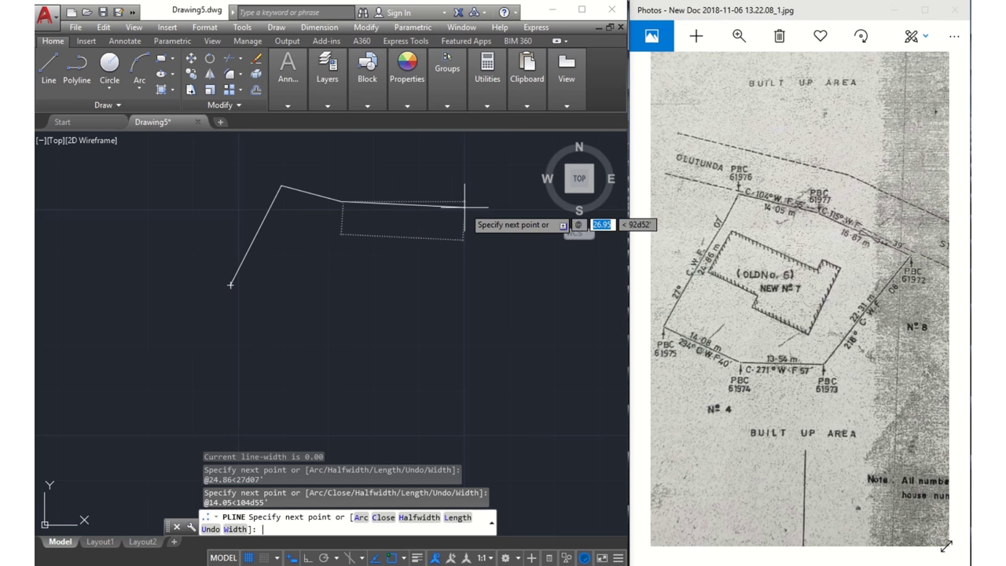
text(16.87)
key(Tab)
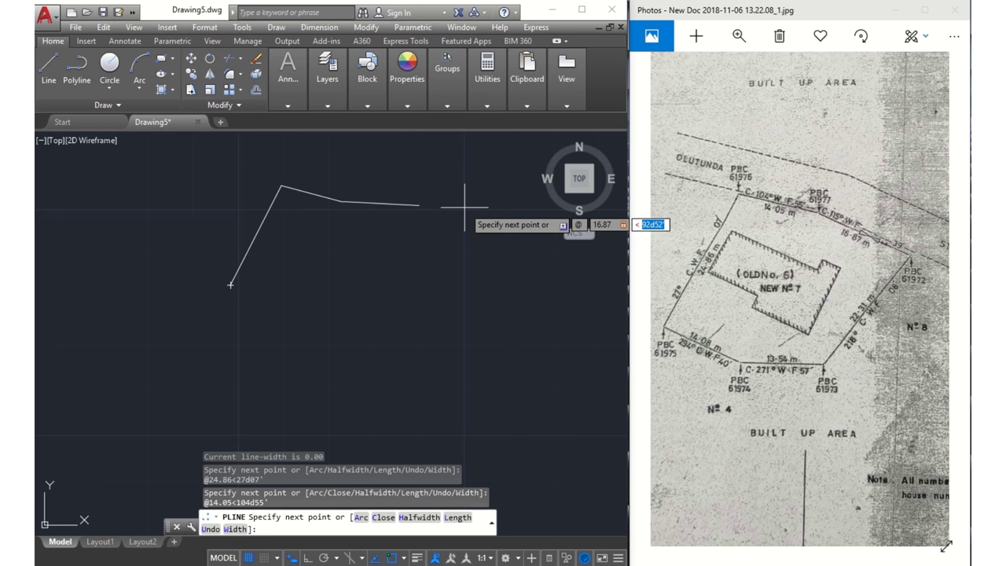
text(115d)
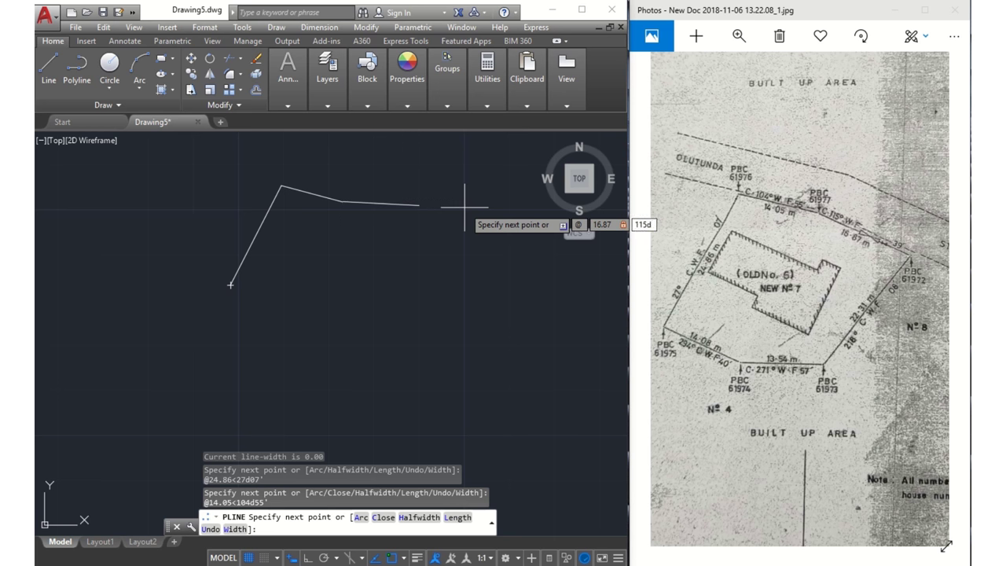
text(15')
key(Return)
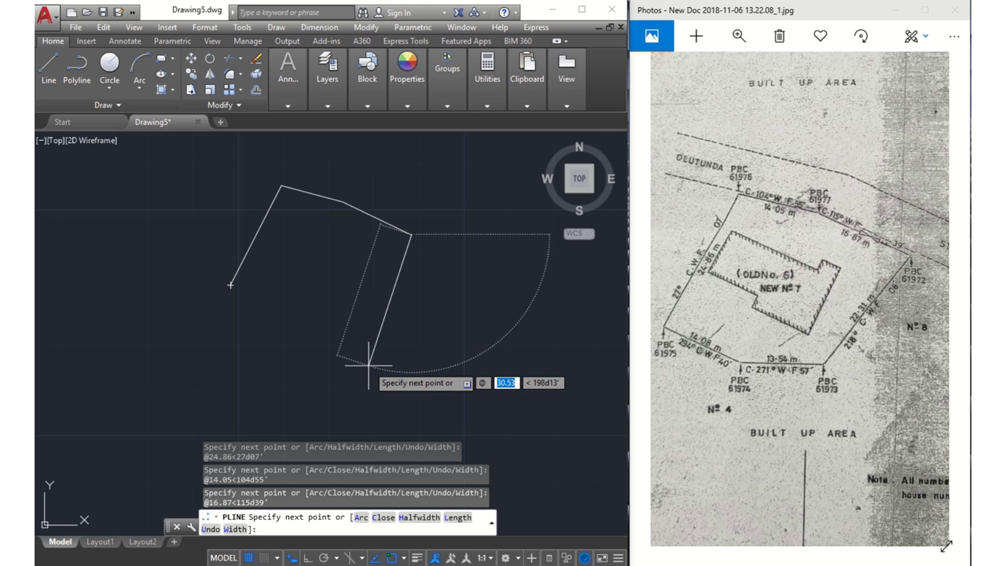
Enter the next leg's 22.31 length and 218d06' bearing
text(22.)
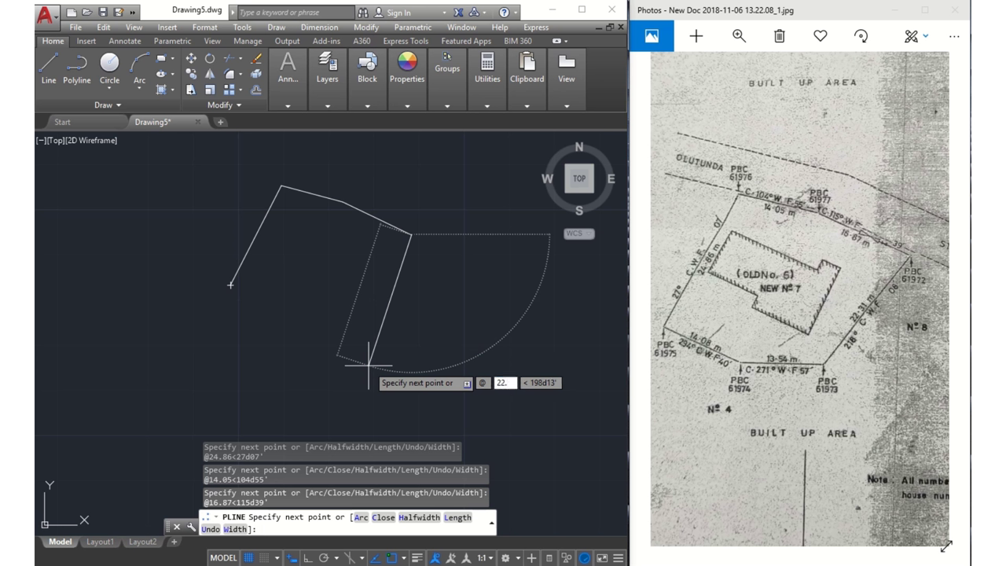
text(31)
key(Tab)
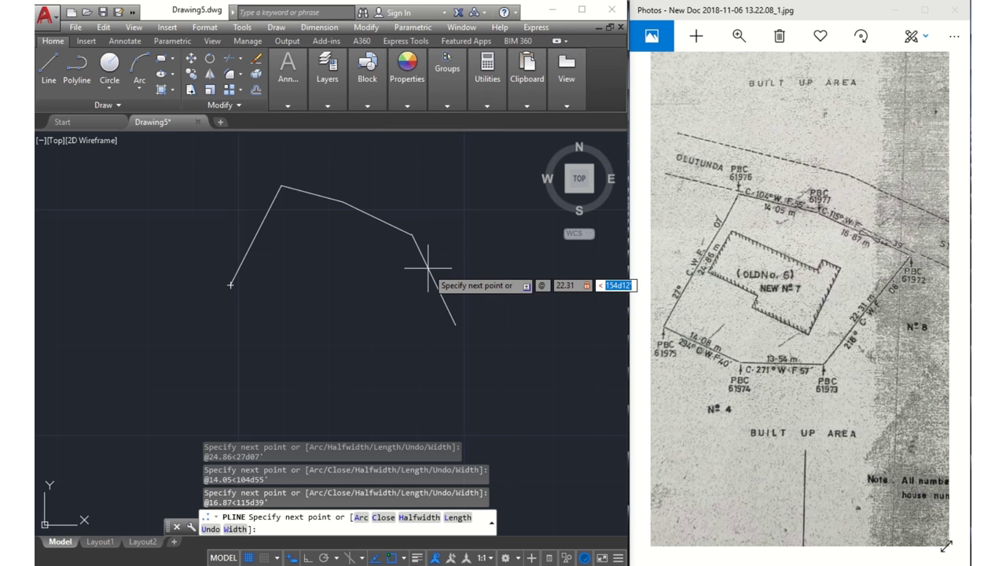
text(218)
text(d)
text(06')
Place the 22.31 leg, toggle Ortho, and add the 13.54 leg at 271d57'
key(Return)
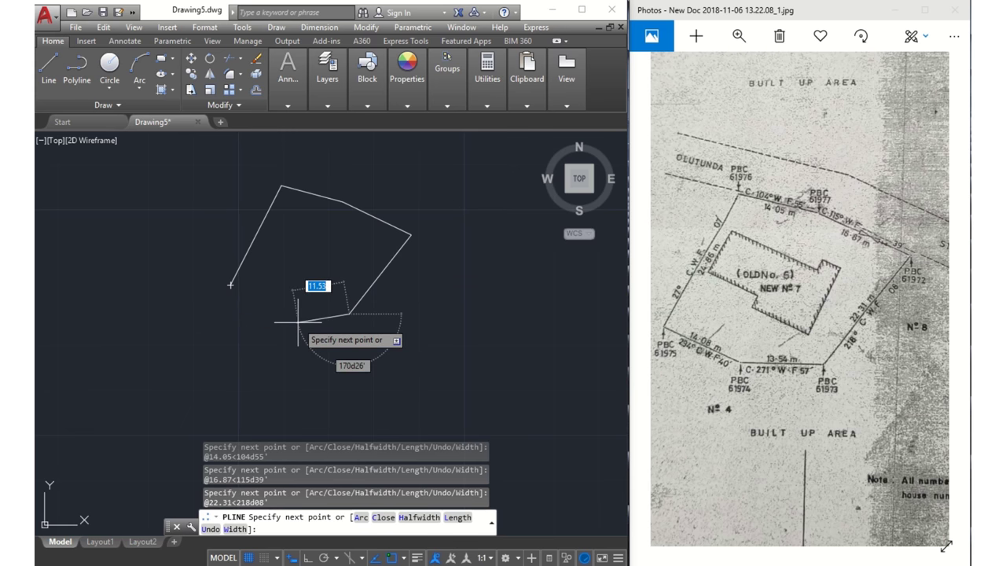
key(F8)
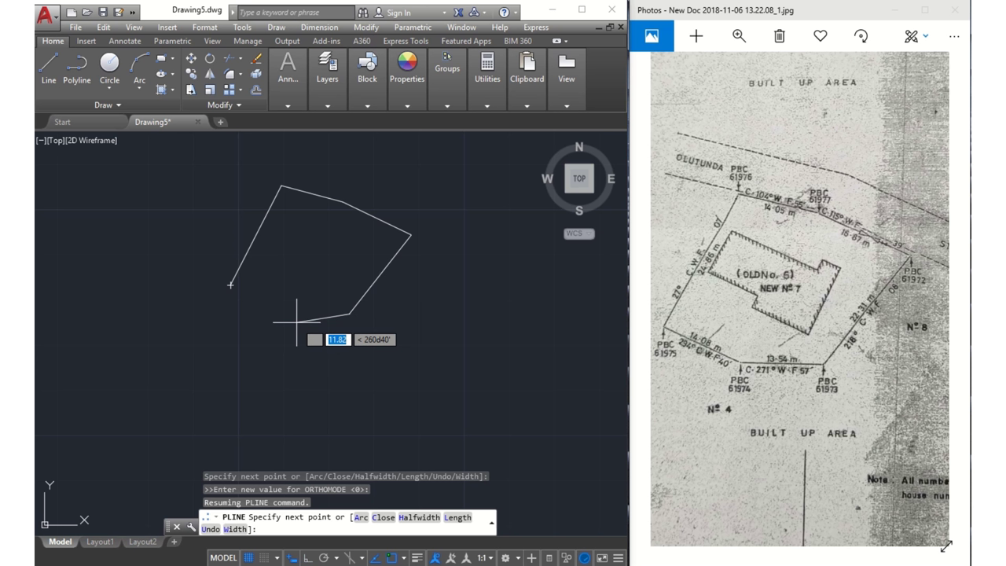
text(2)
key(BackSpace)
text(13)
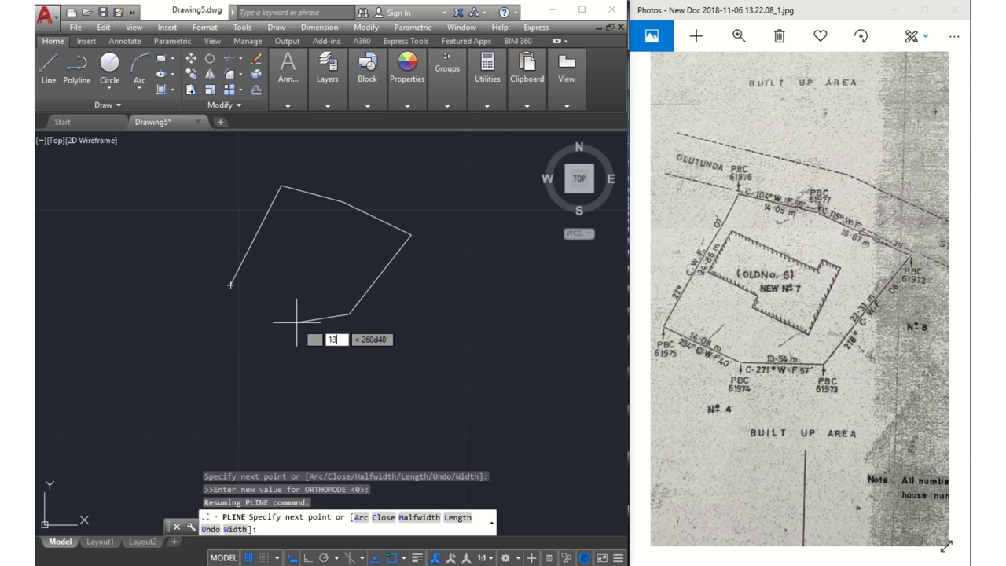
text(.54)
key(Tab)
text(271)
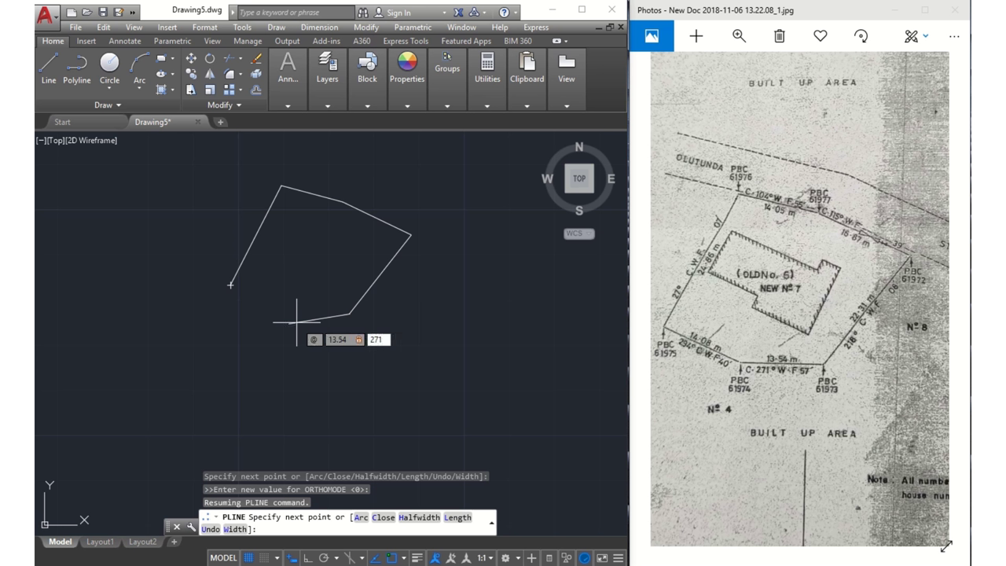
text(d57')
key(Return)
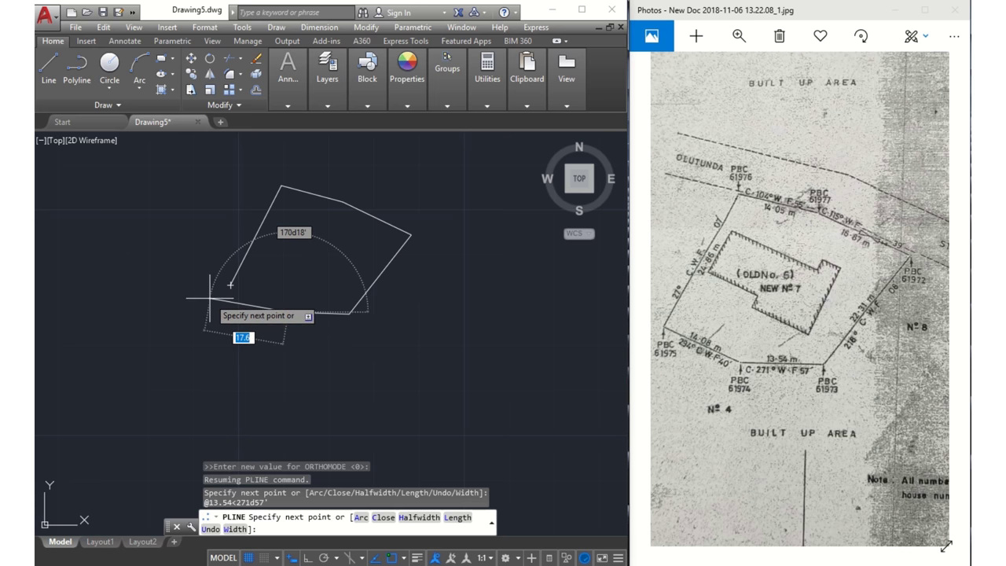
Add the 14.08 boundary leg at bearing 294d40'
text(@14)
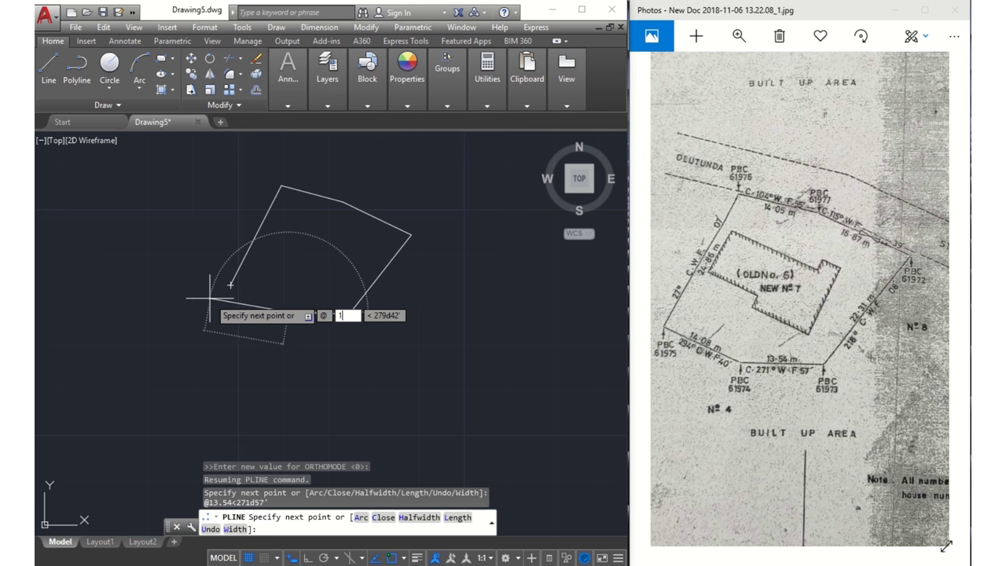
text(.08)
key(Tab)
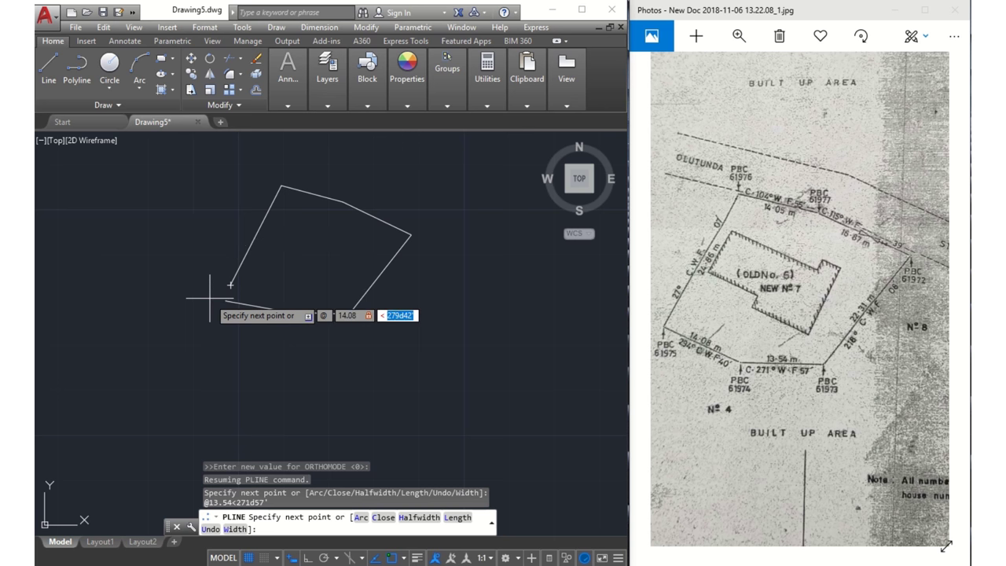
text(294d40)
key(Tab)
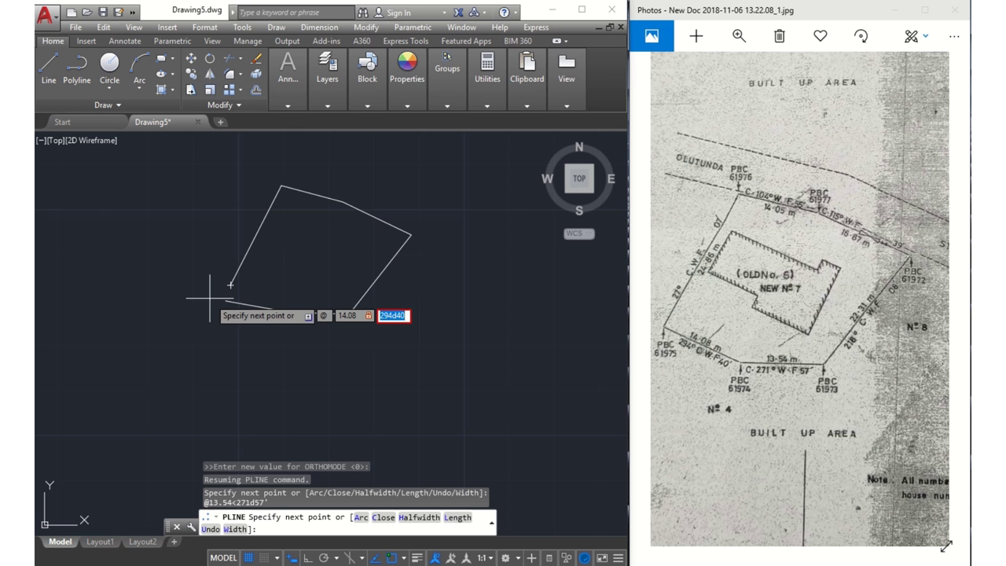
key(BackSpace)
text(294d40')
key(Return)
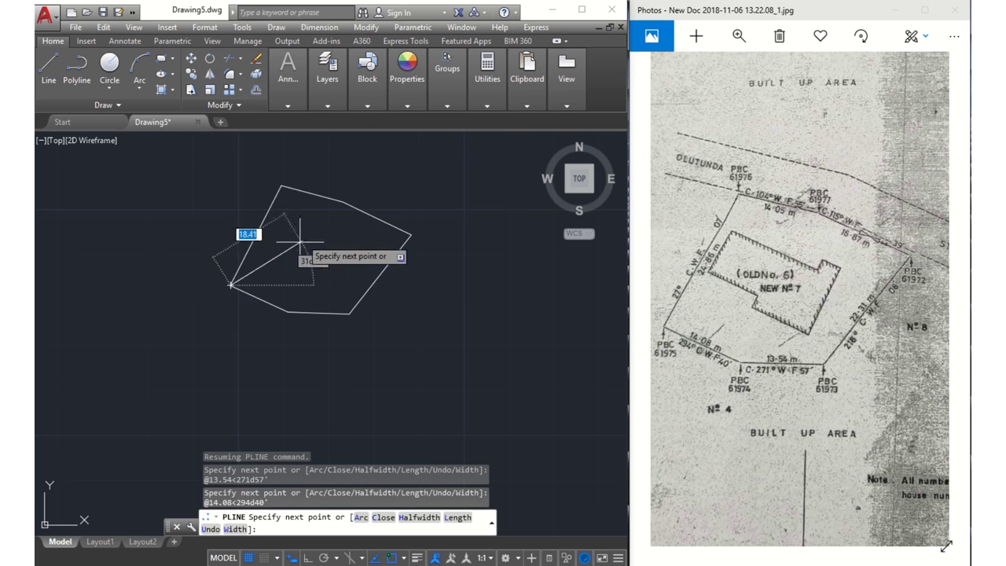
Zoom and pan the drawing to bring the polyline's starting point into view
scroll(292, 259, up, 6)
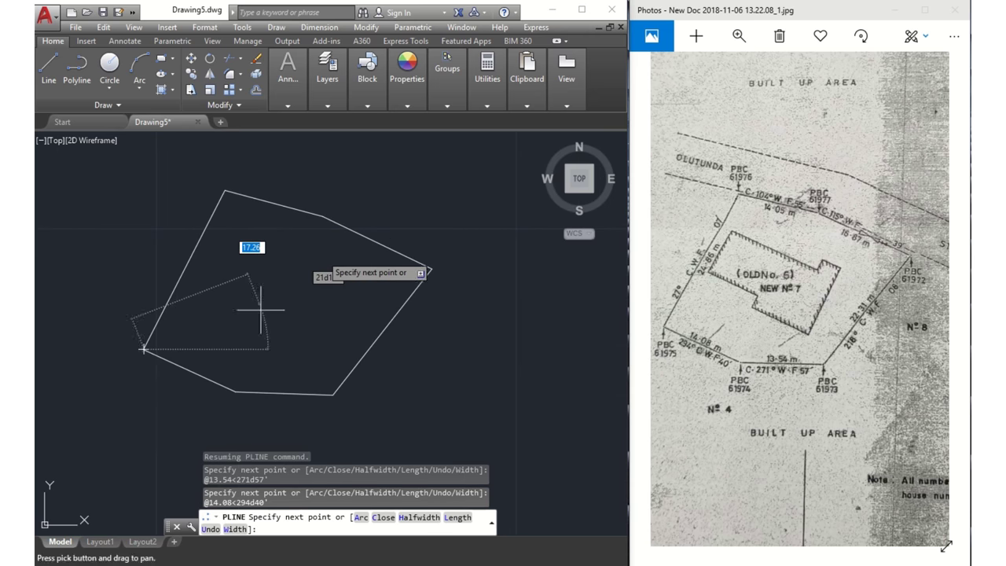
scroll(199, 390, up, 2)
scroll(245, 281, down, 2)
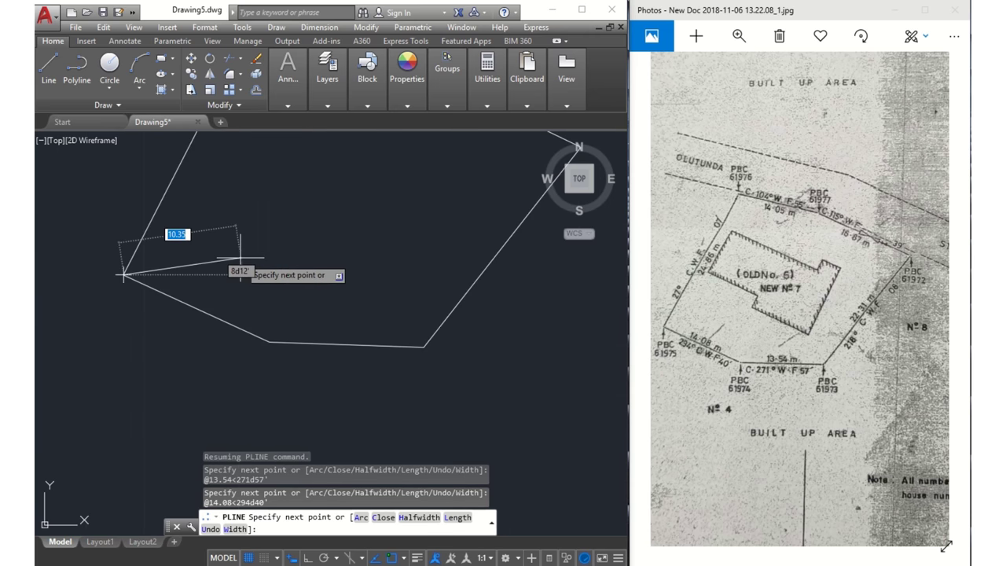
middle_drag(312, 290, 418, 340)
scroll(443, 264, down, 4)
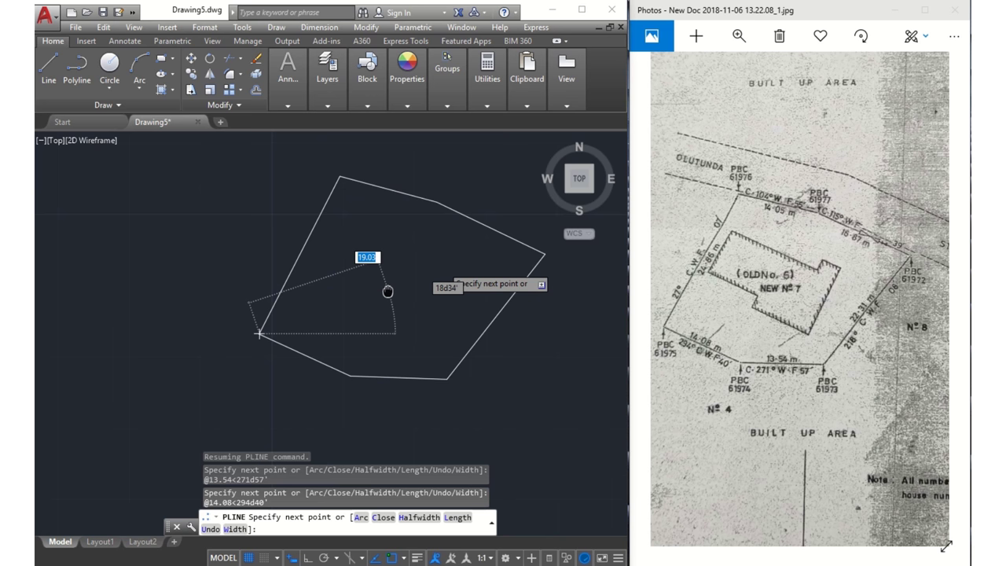
scroll(292, 315, up, 1)
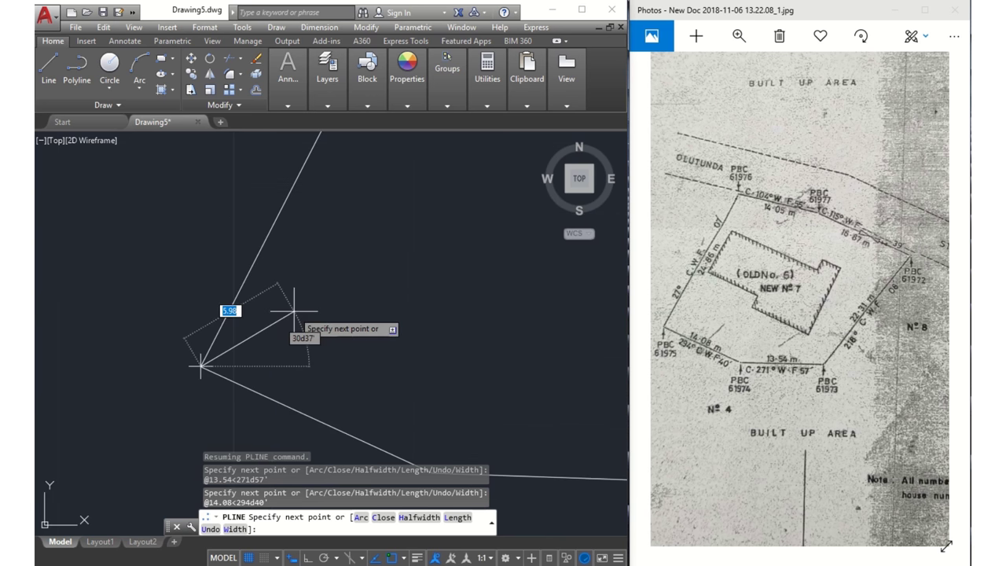
scroll(294, 311, down, 1)
mouse_move(294, 314)
middle_down()
mouse_move(216, 330)
mouse_move(177, 316)
middle_up()
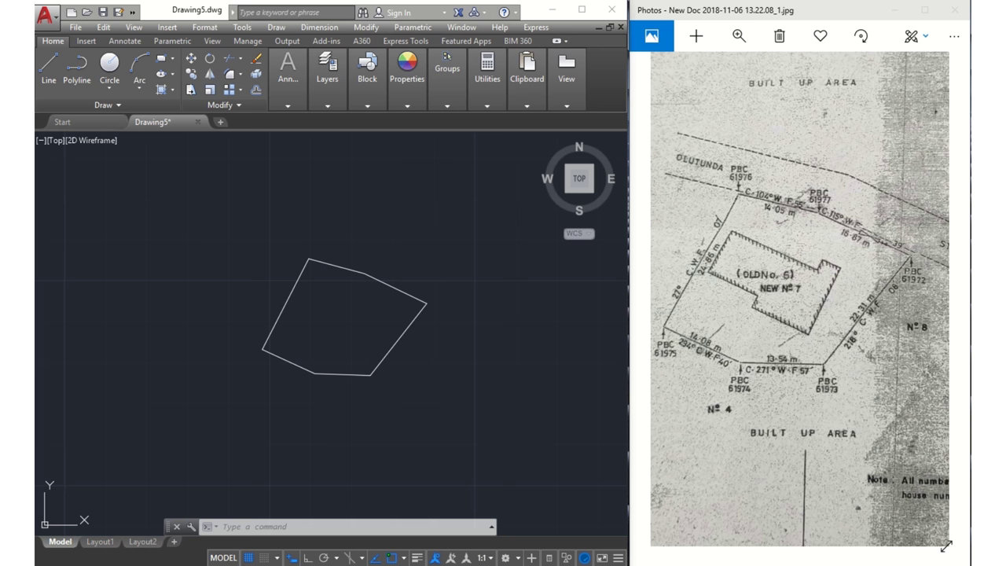
Window-select the six-sided boundary polyline, panning and reselecting it
scroll(391, 338, down, 2)
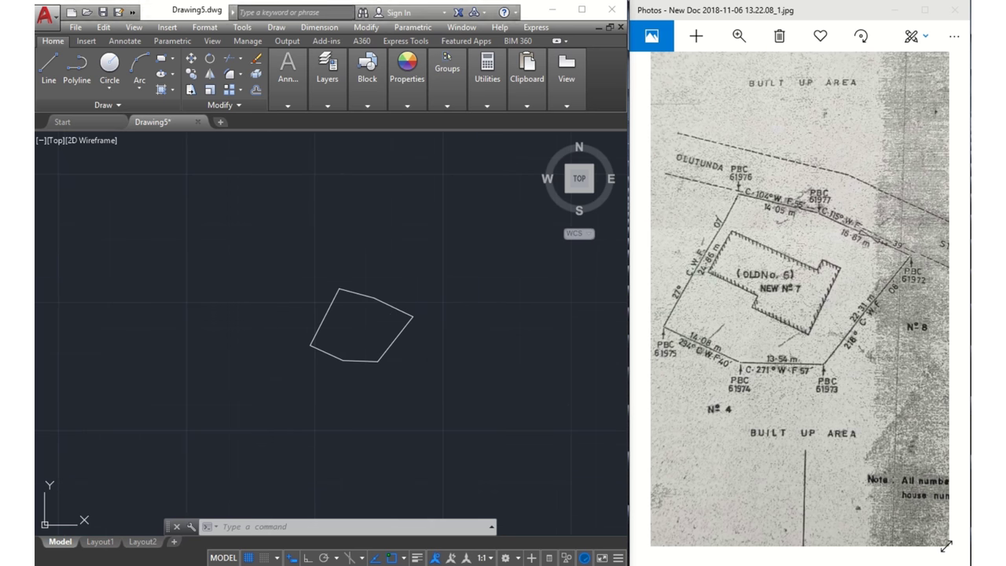
click(486, 423)
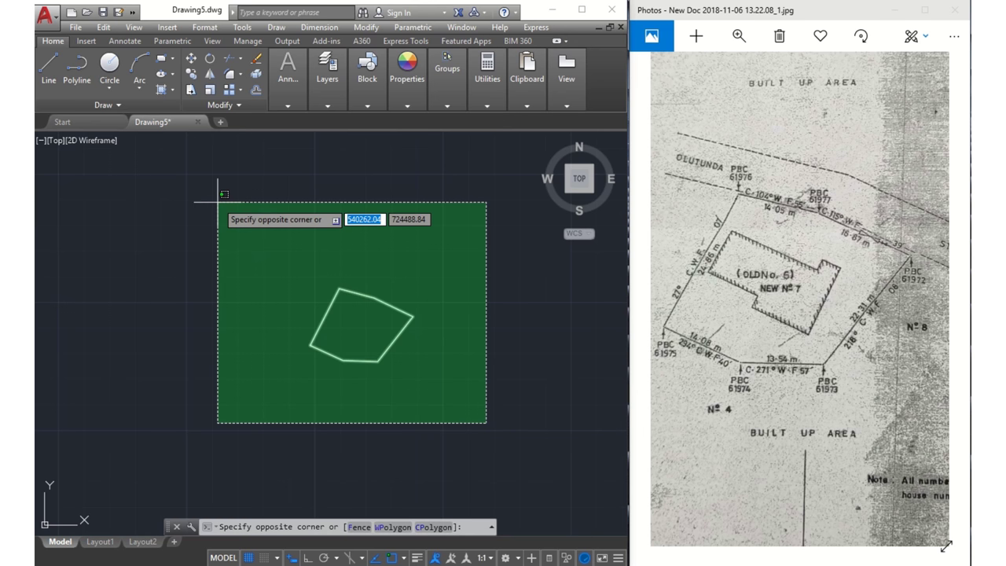
click(282, 248)
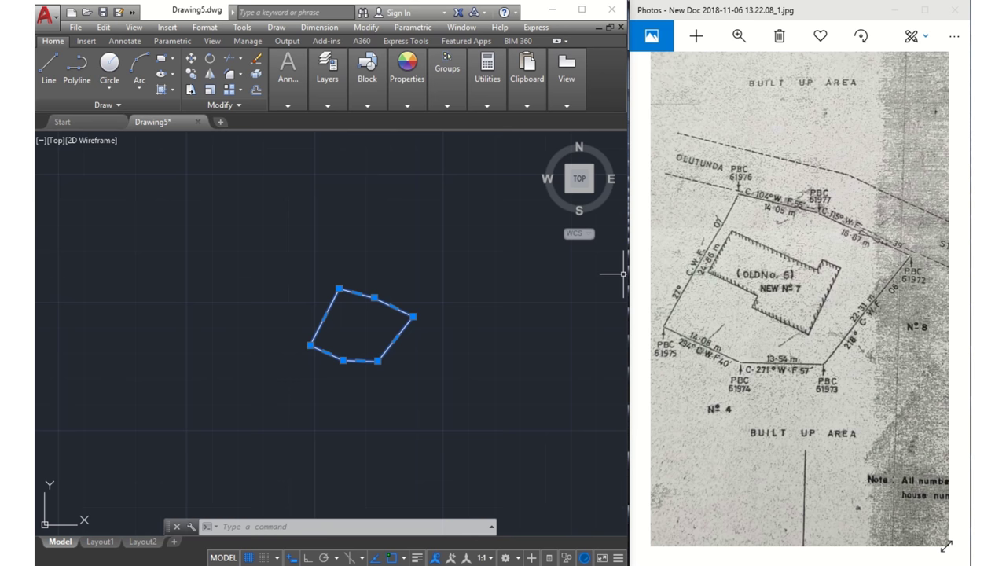
middle_drag(379, 305, 330, 226)
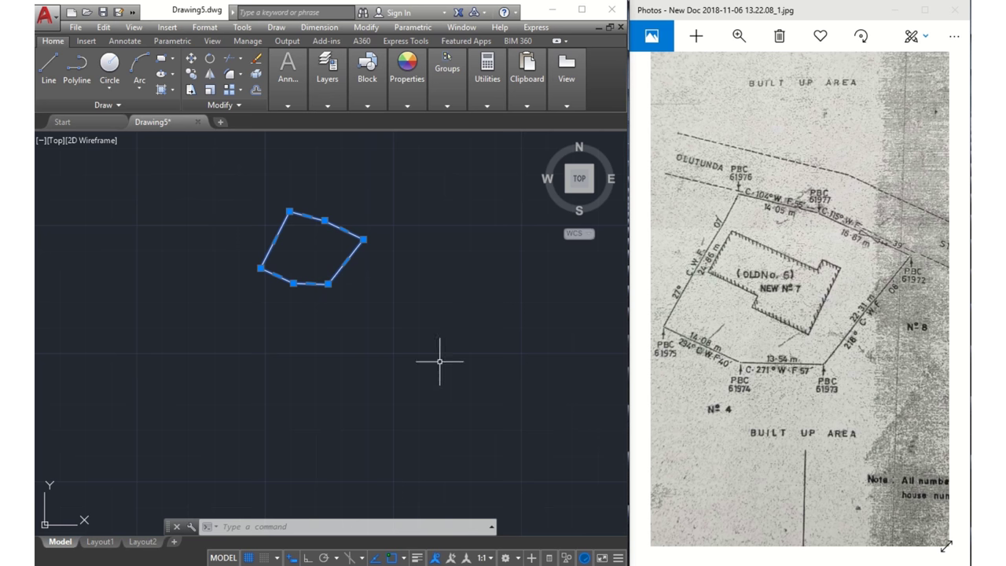
click(415, 346)
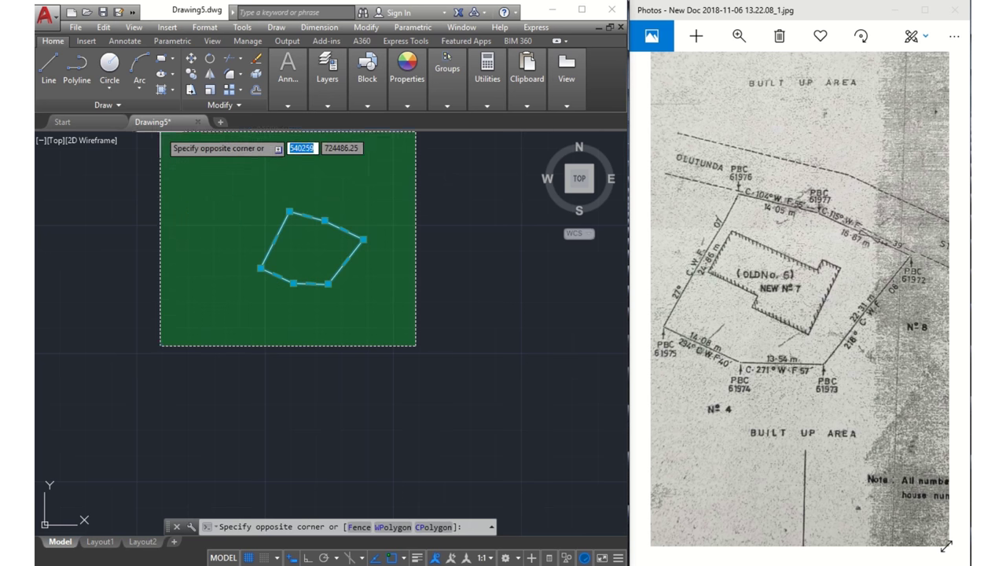
click(182, 163)
right_click(306, 250)
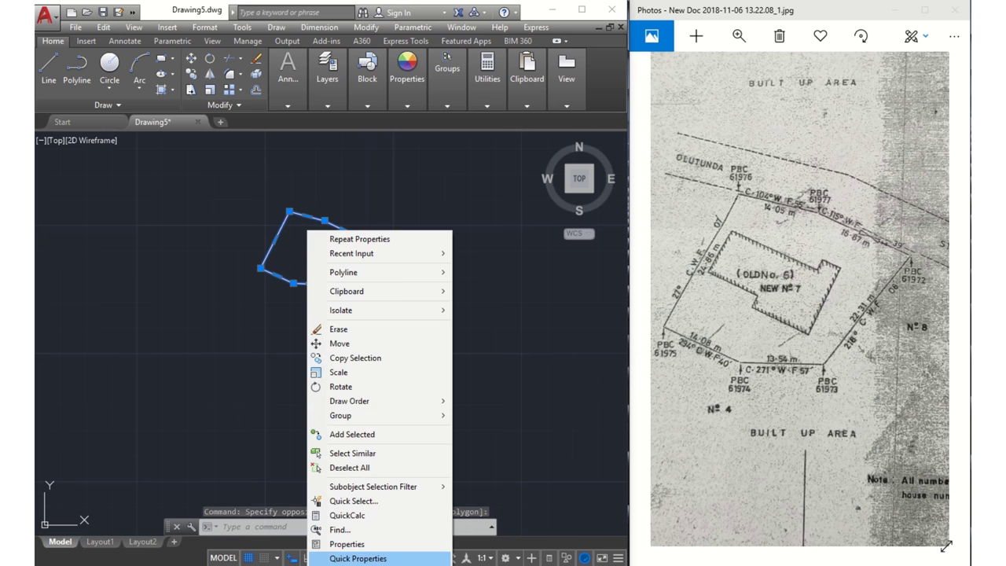
click(346, 544)
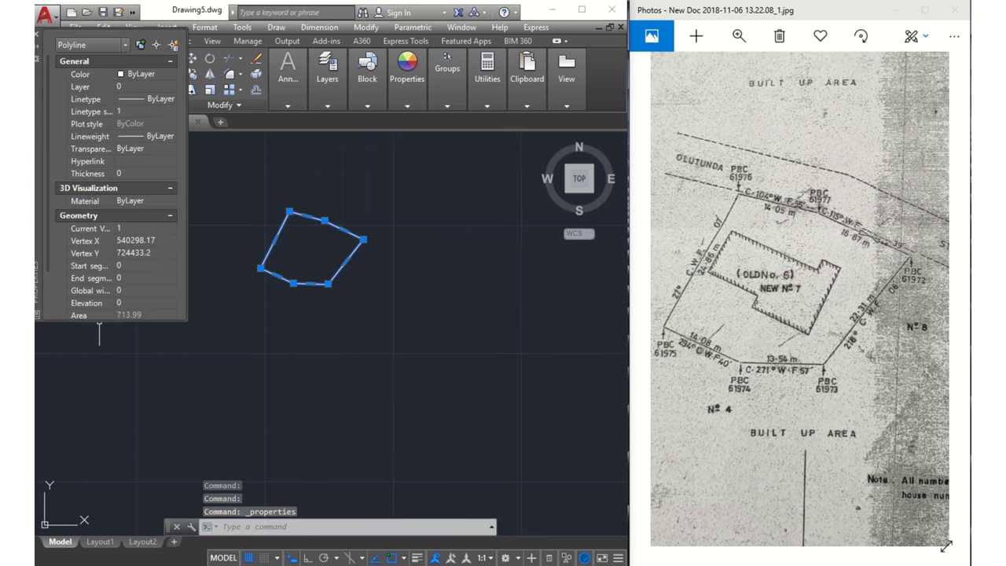
scroll(99, 306, down, 2)
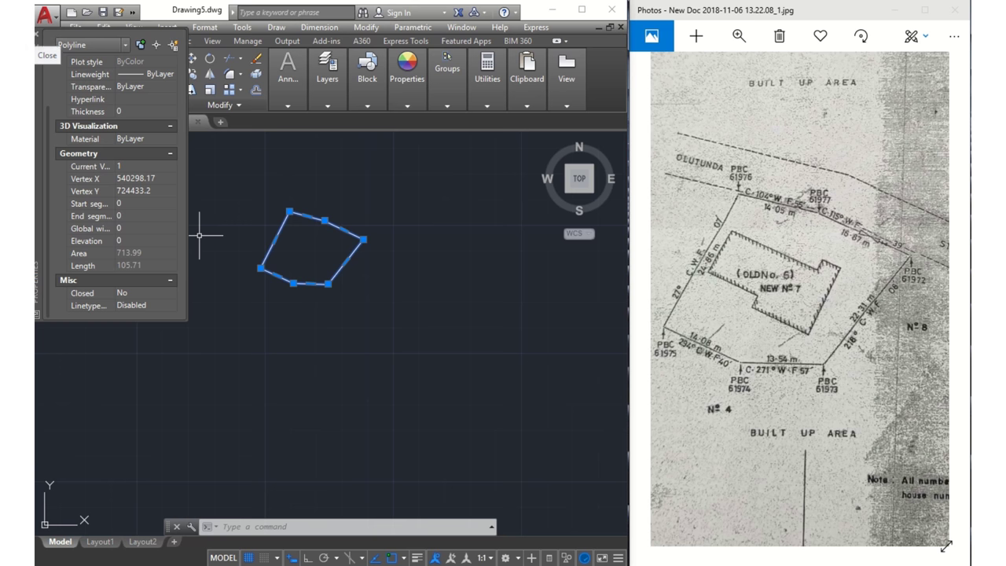
click(36, 34)
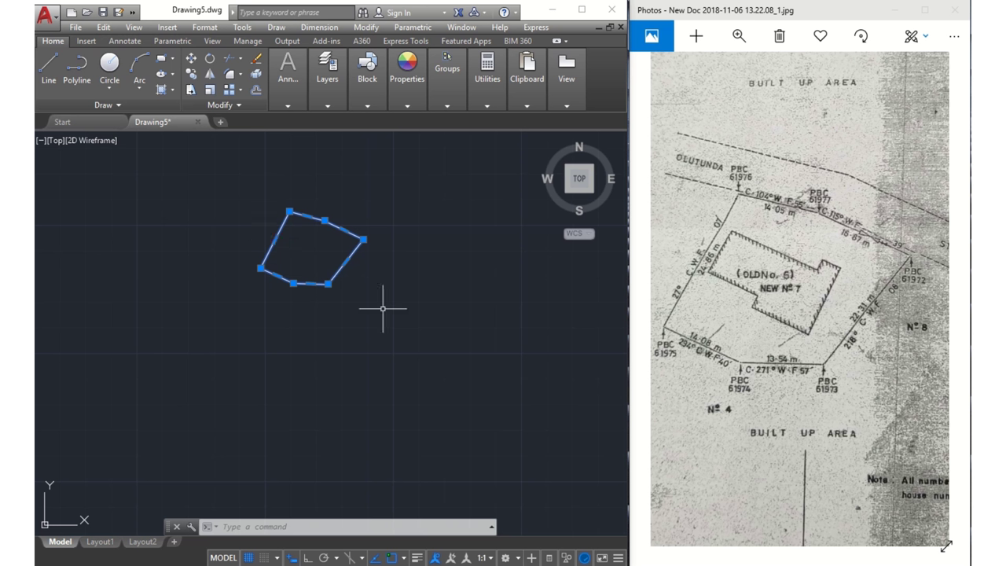